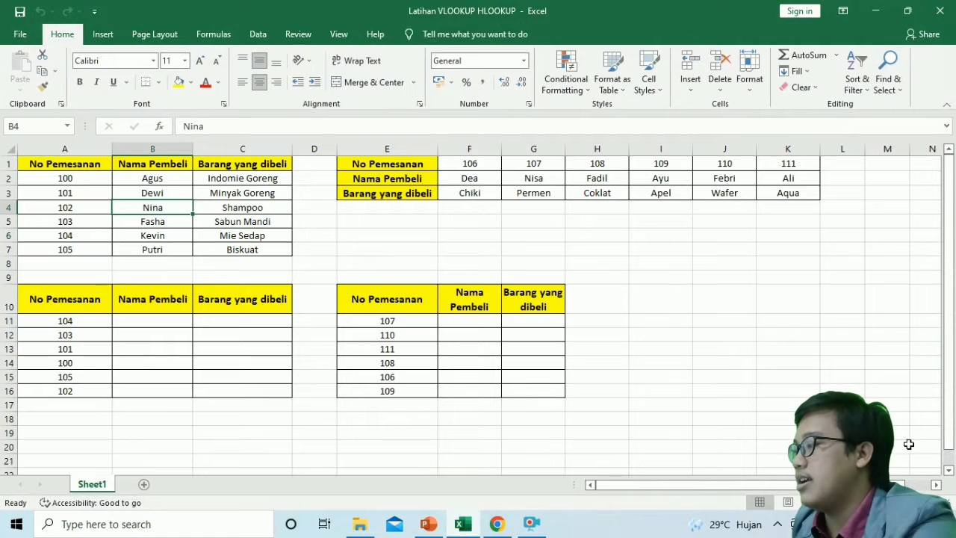
Step: Examine the order numbers, buyer names and purchased items in the source table in A1:C7
{"action": "scroll", "coordinate": [54, 264], "scroll_direction": "up", "scroll_amount": 3}
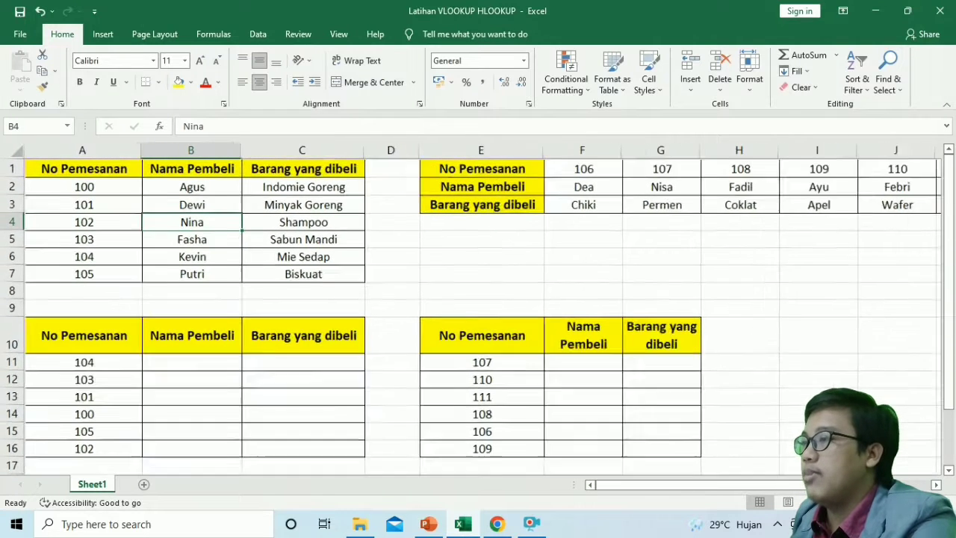
{"action": "left_click", "coordinate": [63, 244]}
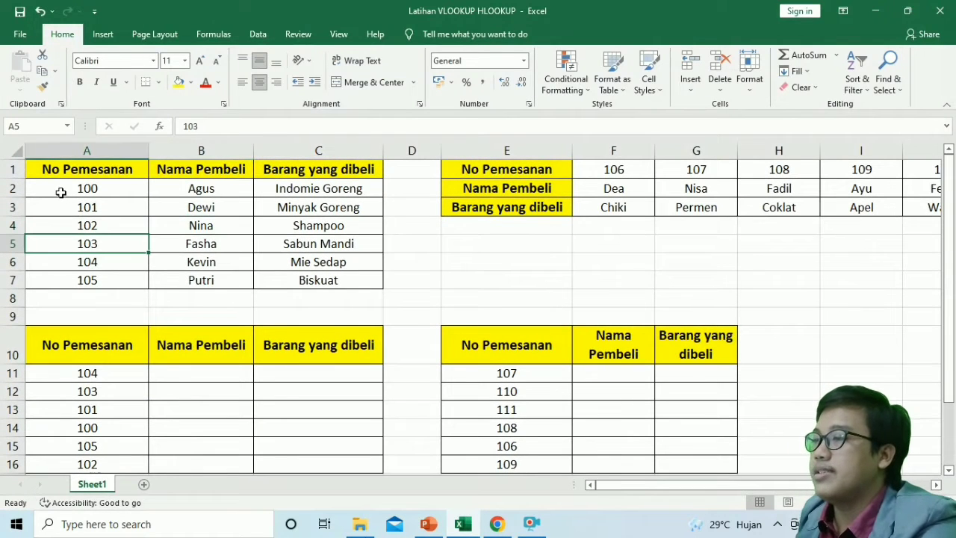
{"action": "left_click", "coordinate": [124, 194]}
{"action": "left_click", "coordinate": [96, 278]}
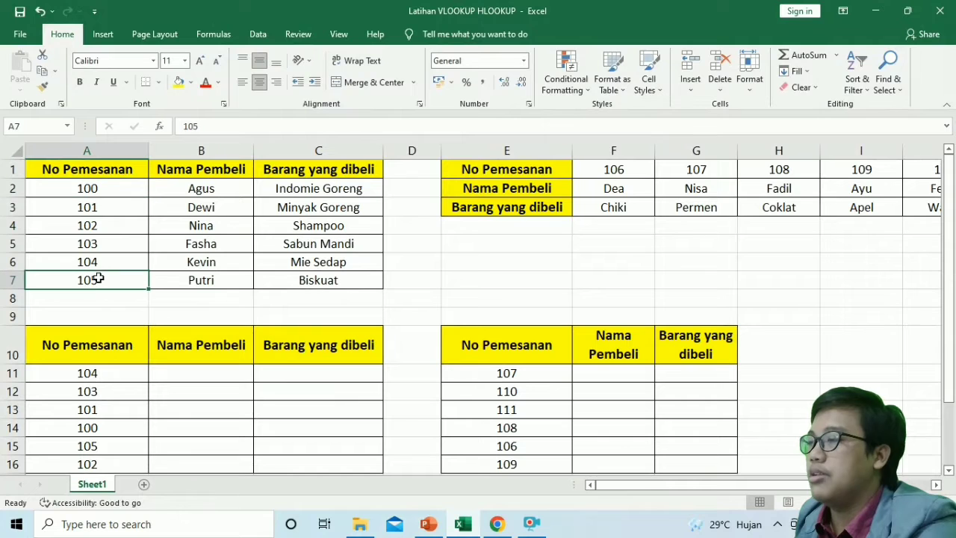
{"action": "left_click", "coordinate": [232, 170]}
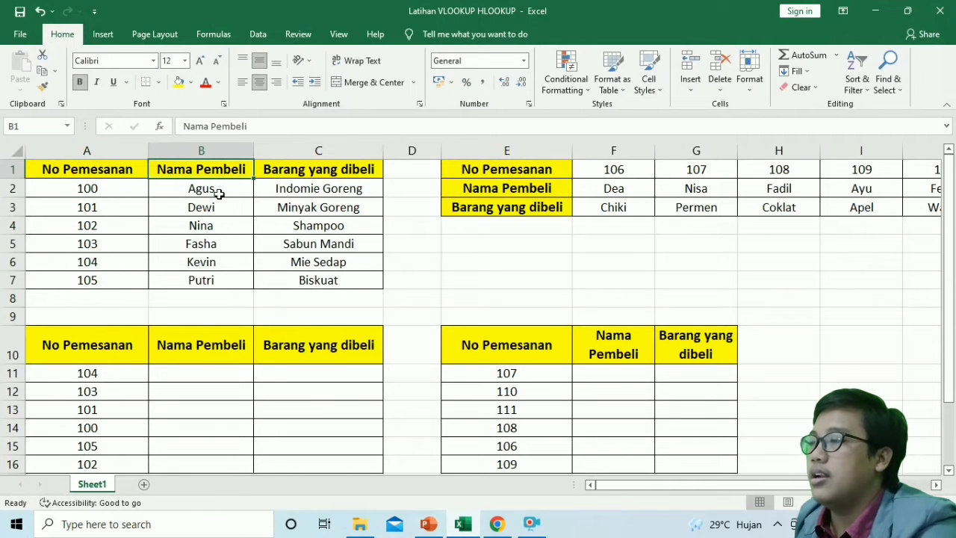
{"action": "left_click", "coordinate": [213, 190]}
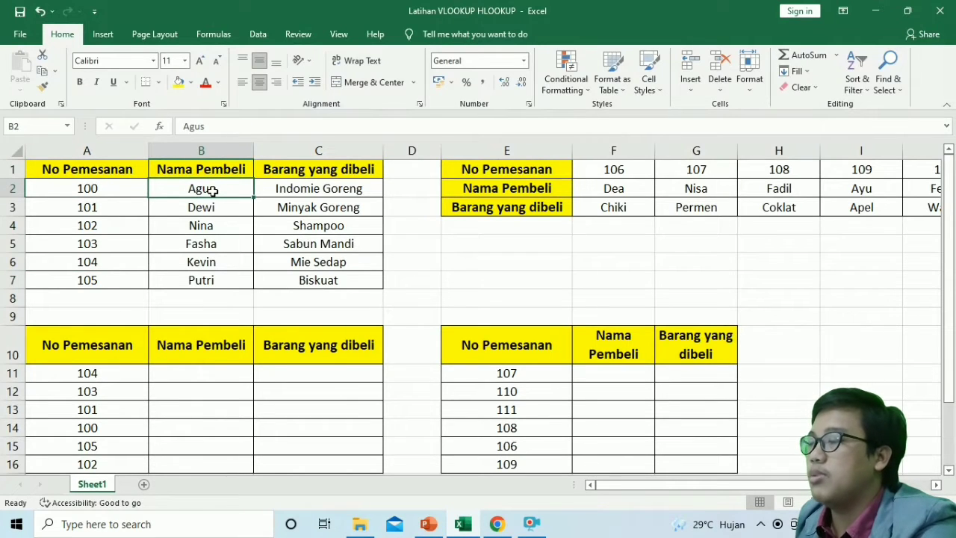
{"action": "left_click", "coordinate": [209, 278]}
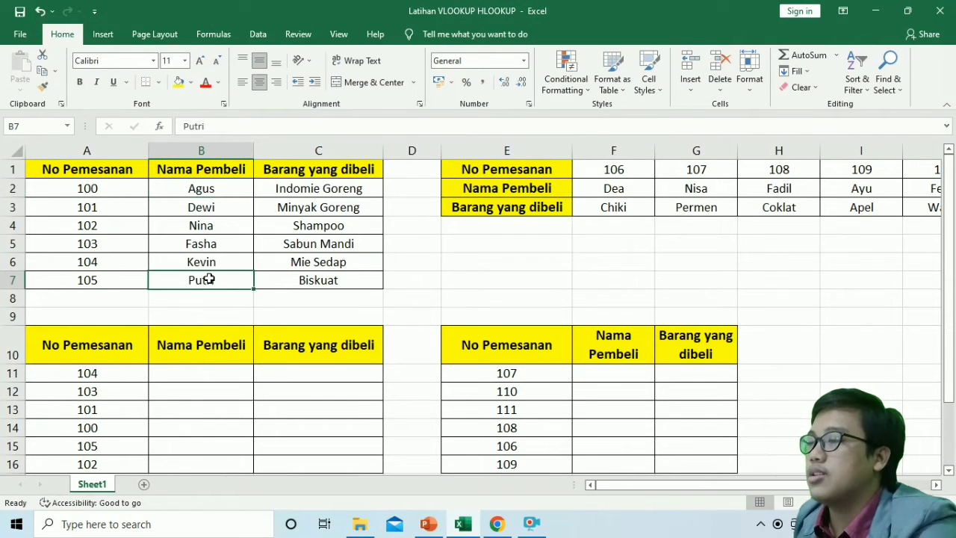
{"action": "left_click", "coordinate": [312, 189]}
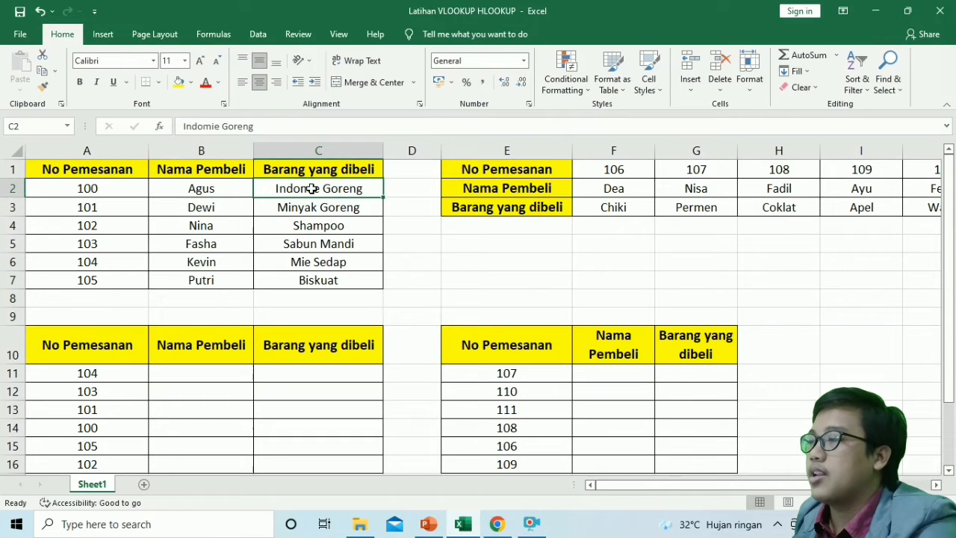
{"action": "left_click", "coordinate": [328, 280]}
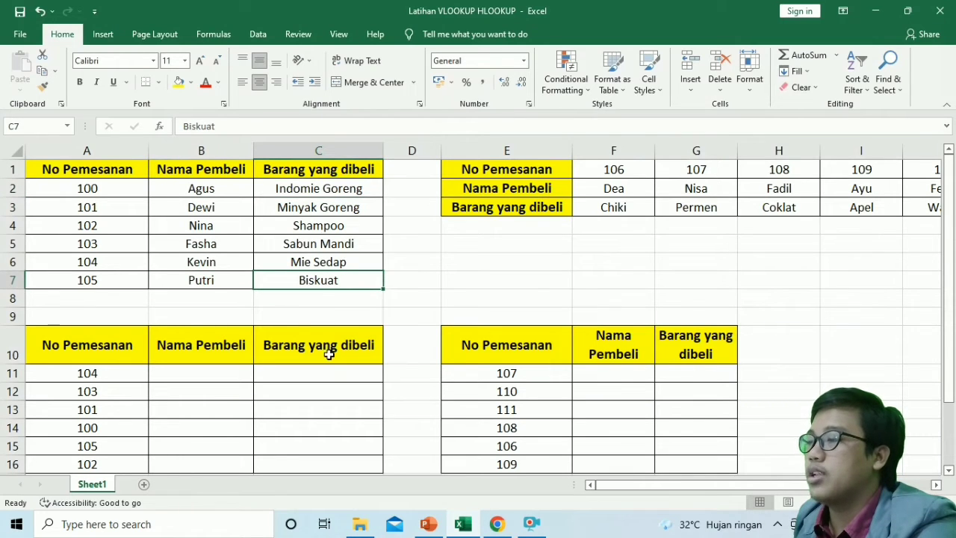
{"action": "left_click", "coordinate": [294, 310]}
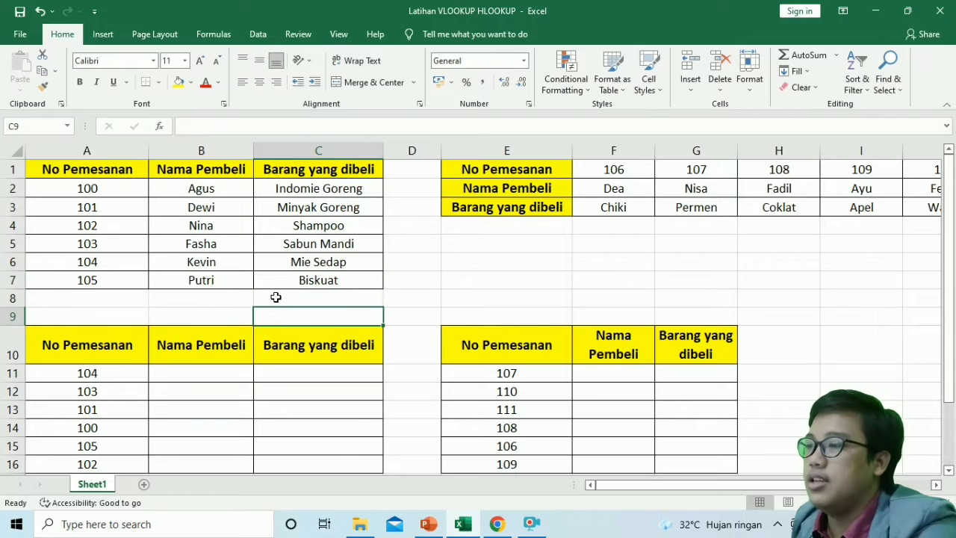
{"action": "scroll", "coordinate": [224, 301], "scroll_direction": "down", "scroll_amount": 1}
{"action": "scroll", "coordinate": [196, 335], "scroll_direction": "up", "scroll_amount": 1}
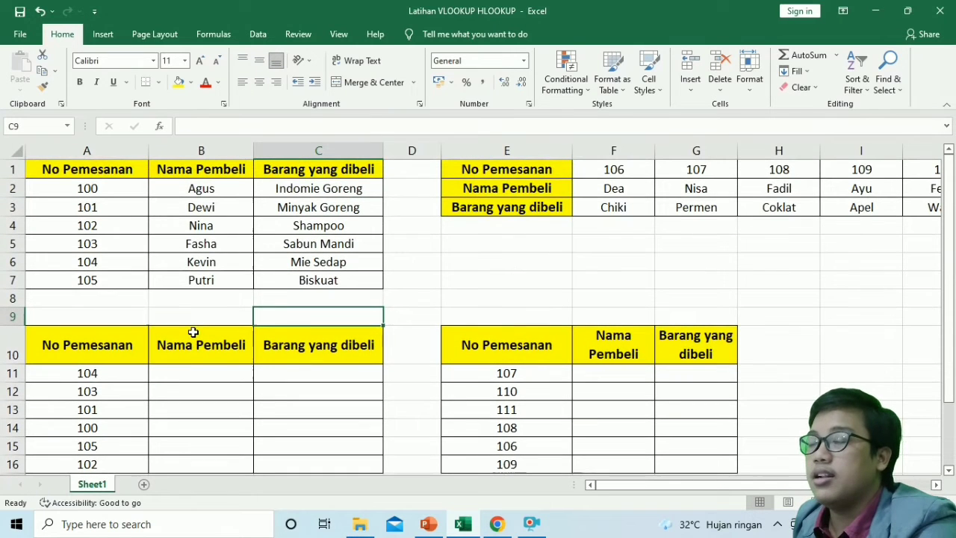
{"action": "left_click", "coordinate": [169, 315]}
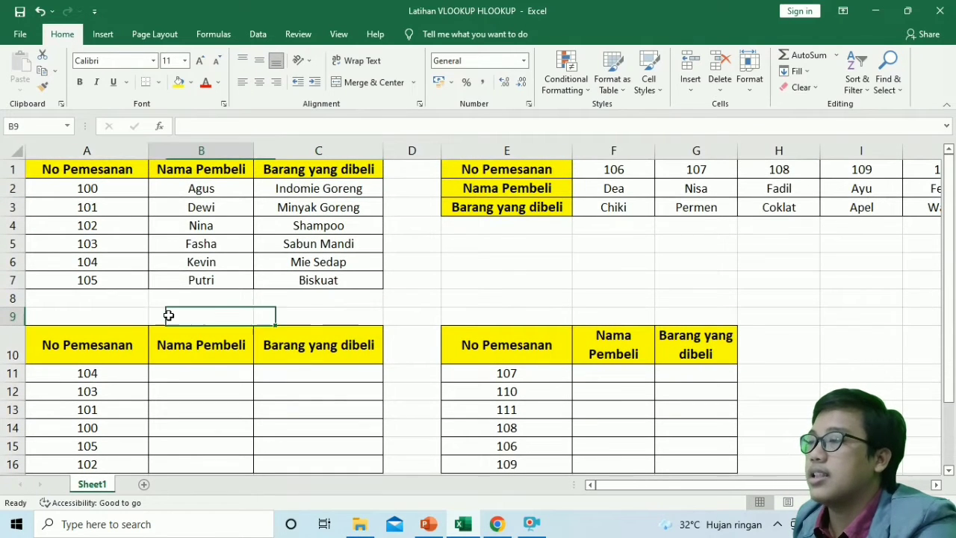
{"action": "left_click", "coordinate": [236, 194]}
{"action": "left_click", "coordinate": [202, 263]}
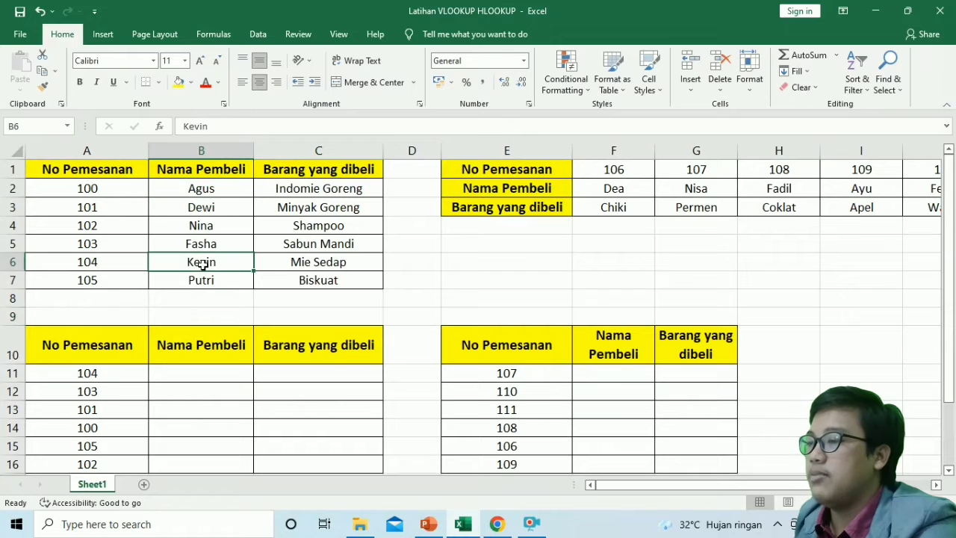
{"action": "scroll", "coordinate": [132, 365], "scroll_direction": "down", "scroll_amount": 1}
{"action": "scroll", "coordinate": [172, 315], "scroll_direction": "up", "scroll_amount": 1}
Step: Begin a VLOOKUP formula in B11 with A11 as lookup value and the absolute range $A$1:$C$7 as table array
{"action": "left_click", "coordinate": [199, 374]}
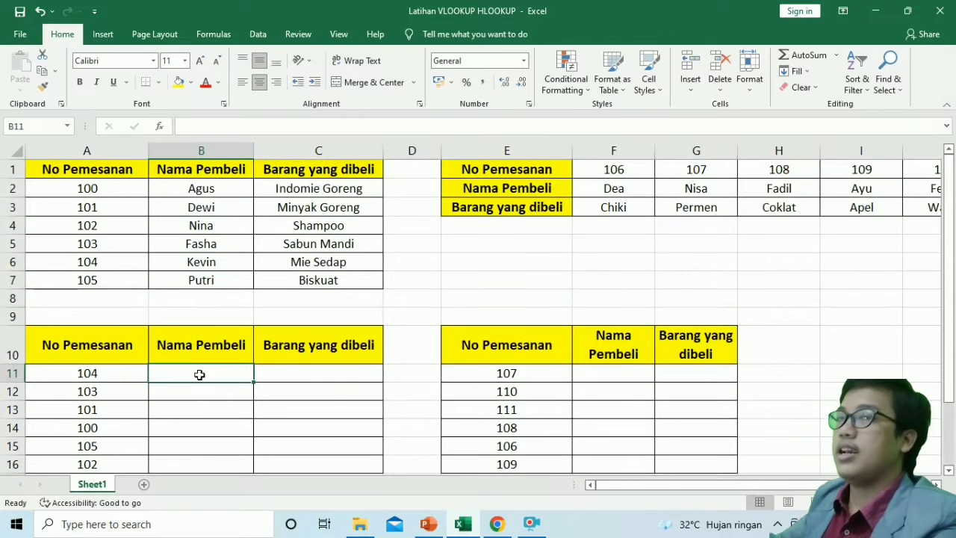
{"action": "type", "text": "="}
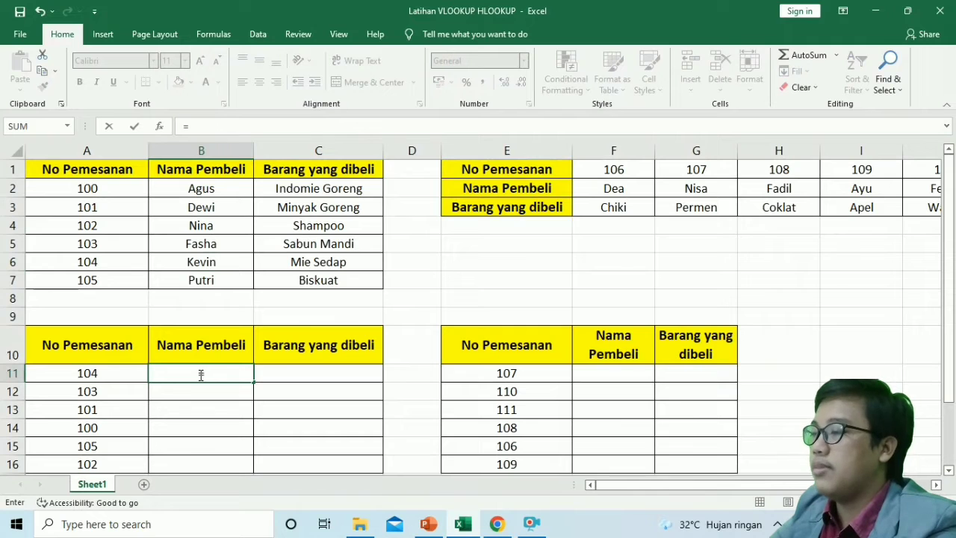
{"action": "type", "text": "VL"}
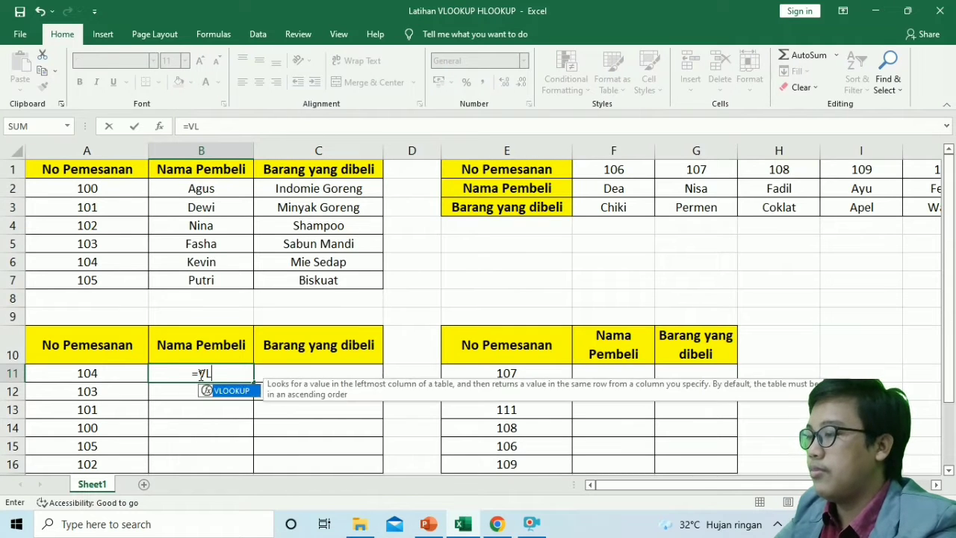
{"action": "type", "text": "OOKUP"}
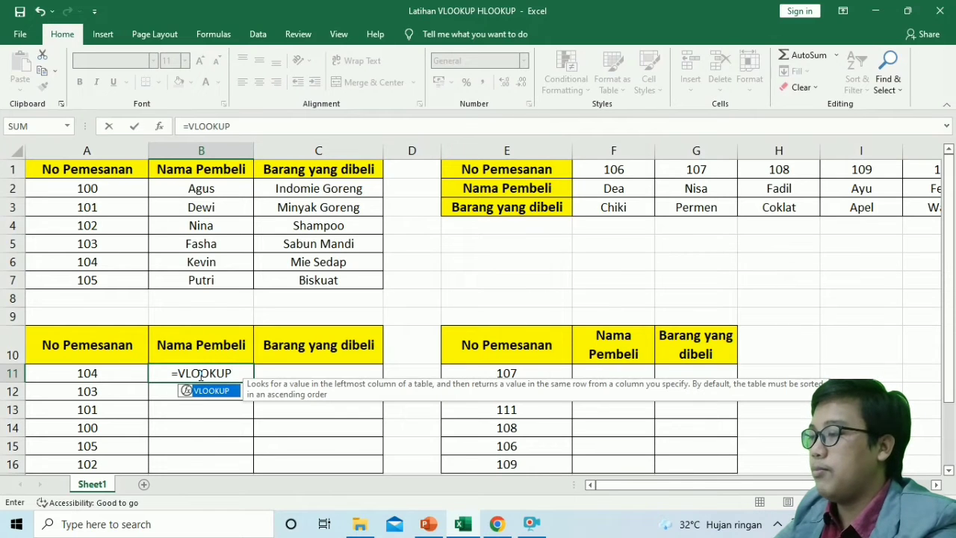
{"action": "type", "text": "("}
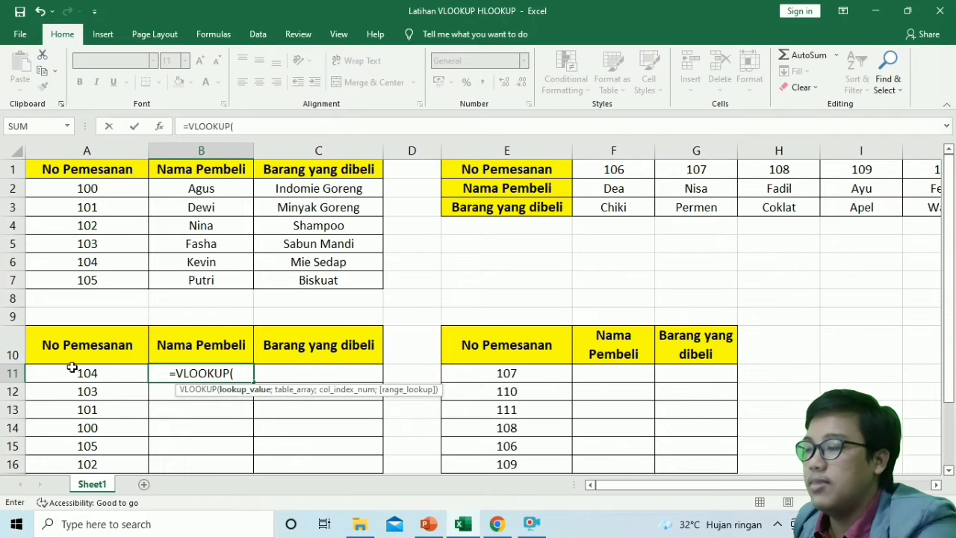
{"action": "type", "text": "A11"}
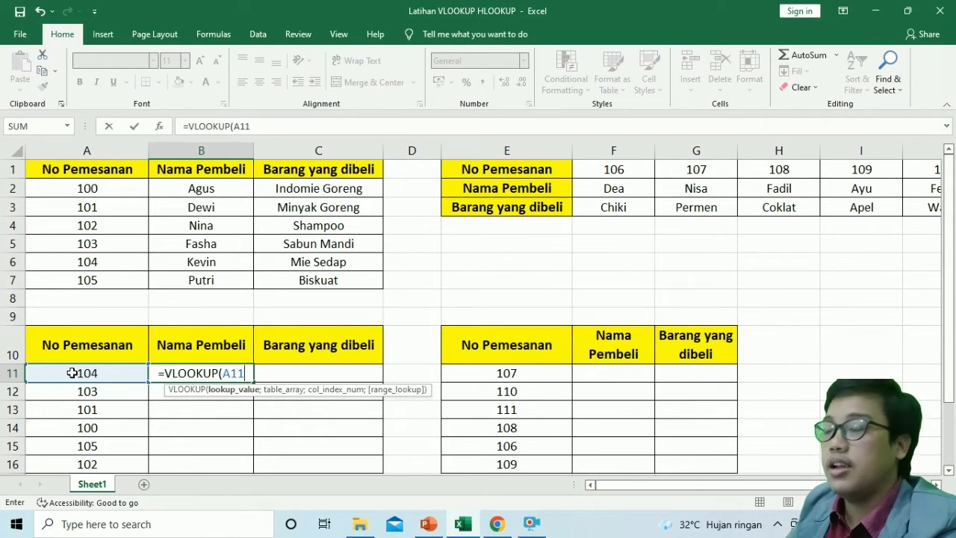
{"action": "type", "text": ";"}
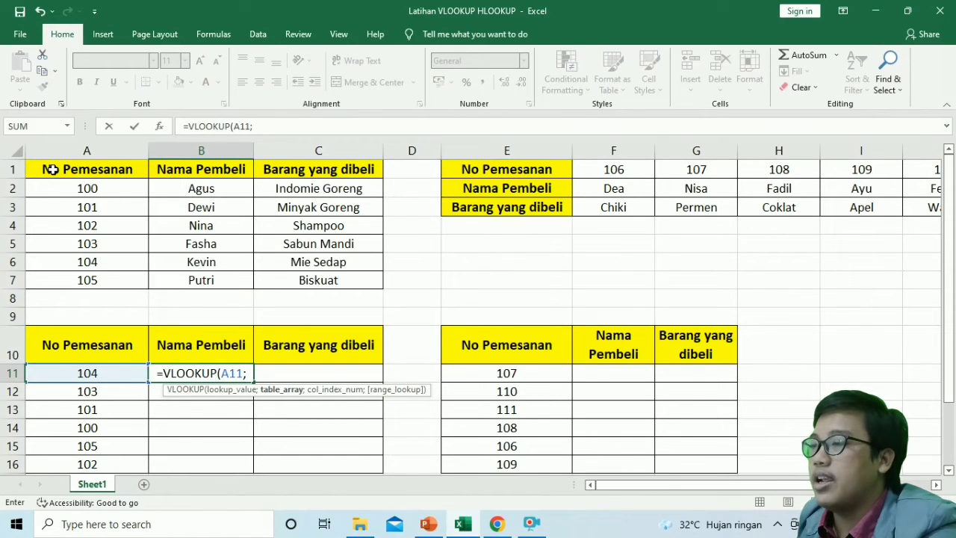
{"action": "left_click_drag", "start_coordinate": [53, 169], "coordinate": [352, 280]}
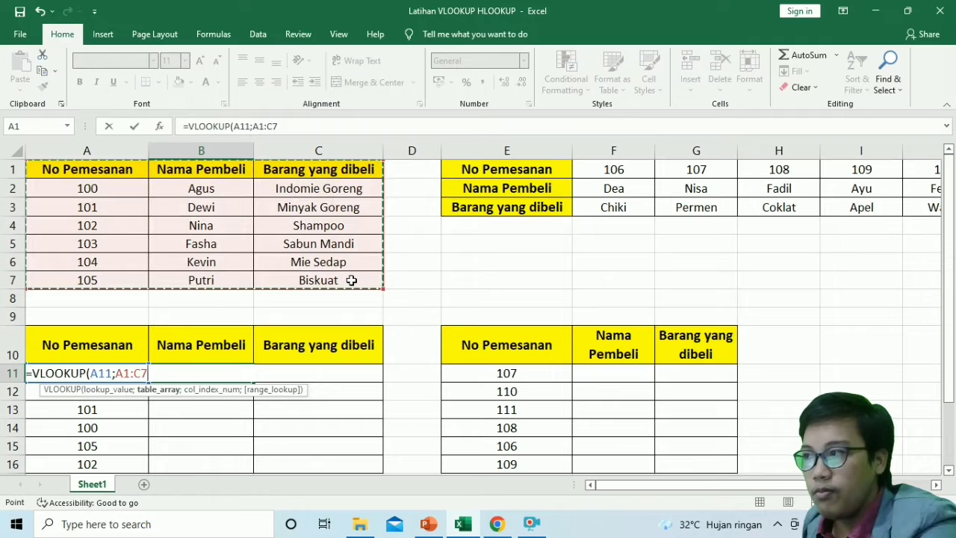
{"action": "key", "text": "F4"}
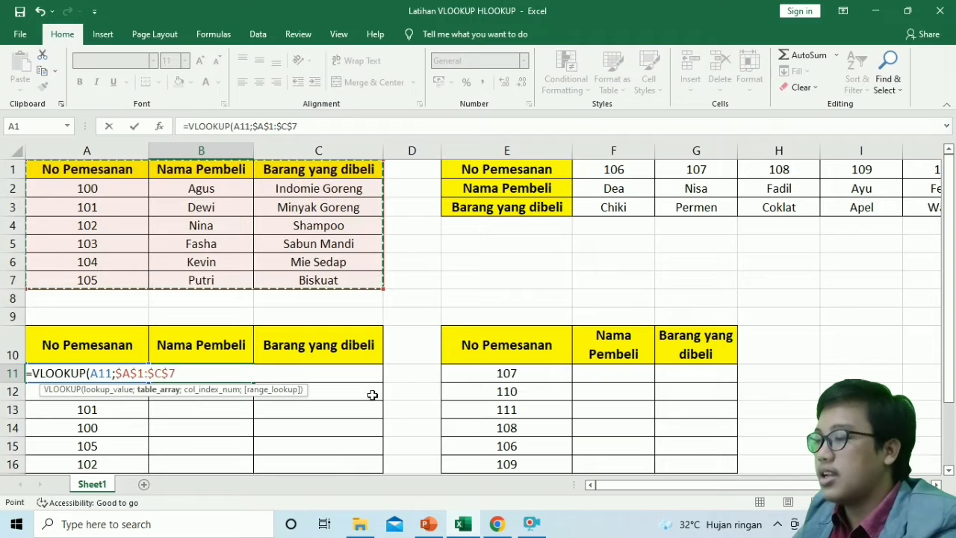
Step: Complete the B11 VLOOKUP formula with column index 2 and an exact match (false)
{"action": "type", "text": ";"}
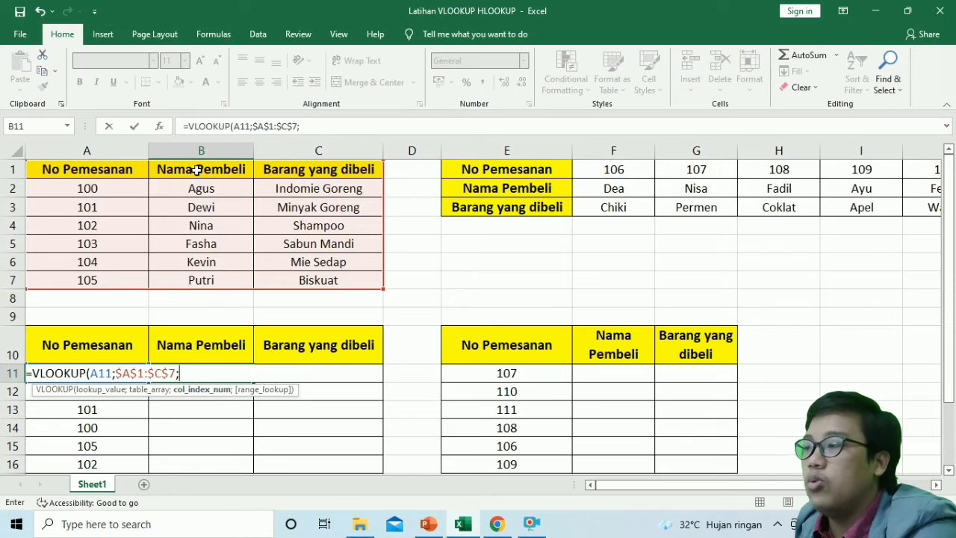
{"action": "type", "text": "2"}
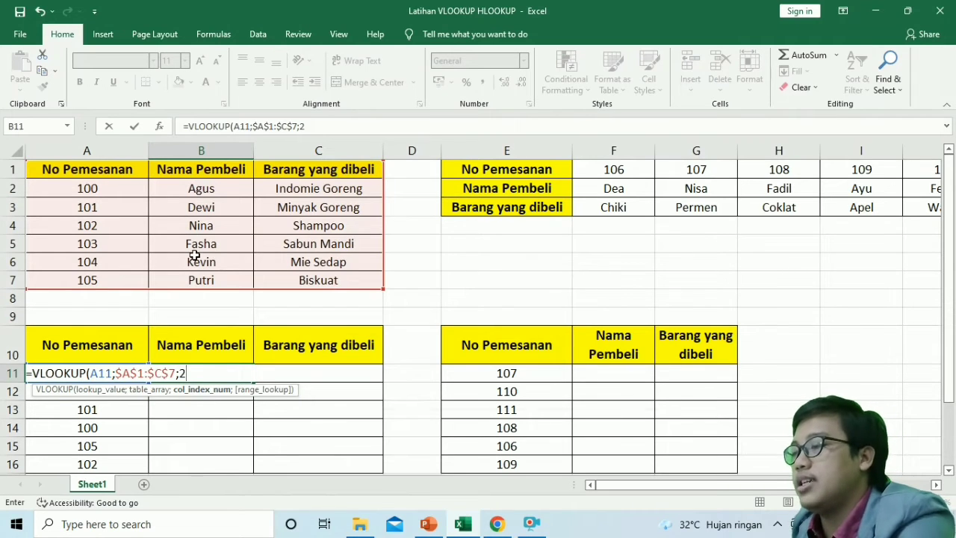
{"action": "type", "text": ";"}
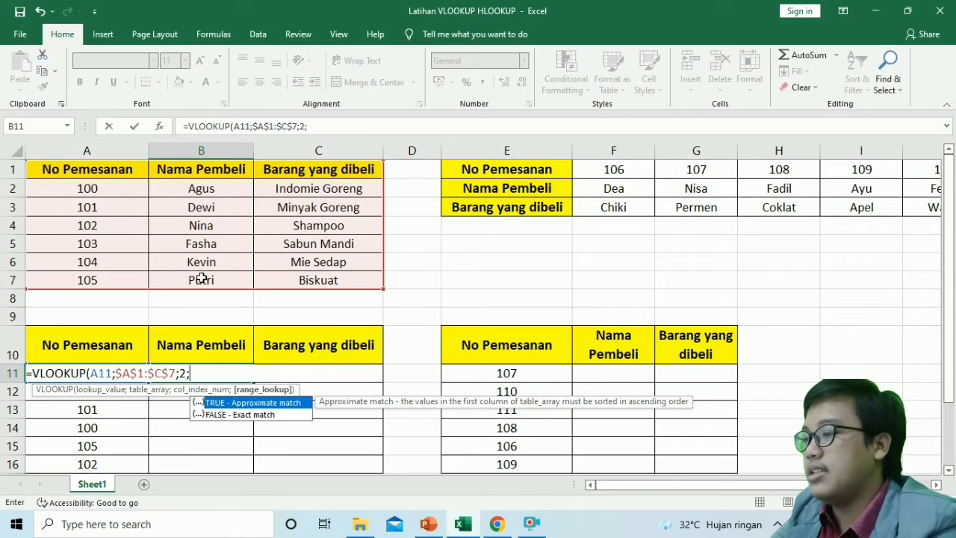
{"action": "type", "text": "false"}
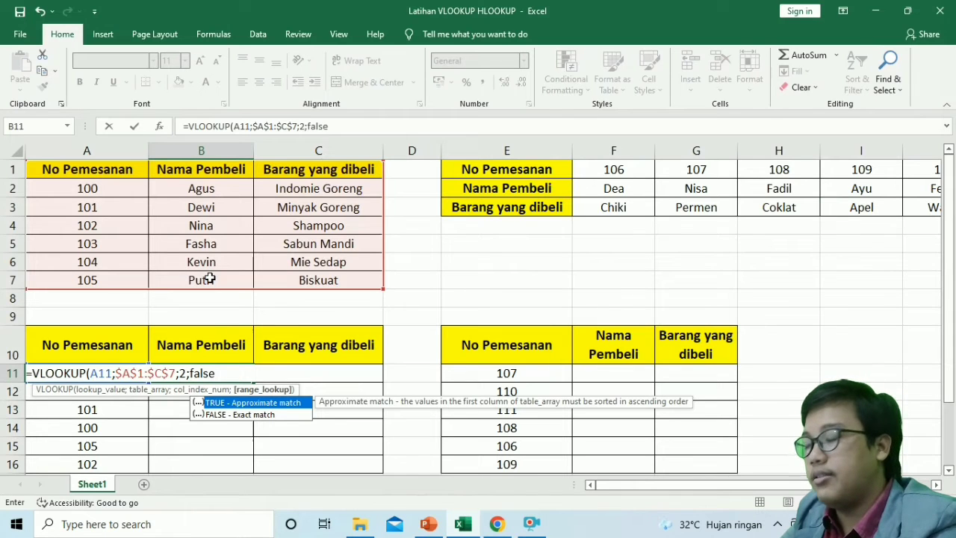
{"action": "type", "text": ")"}
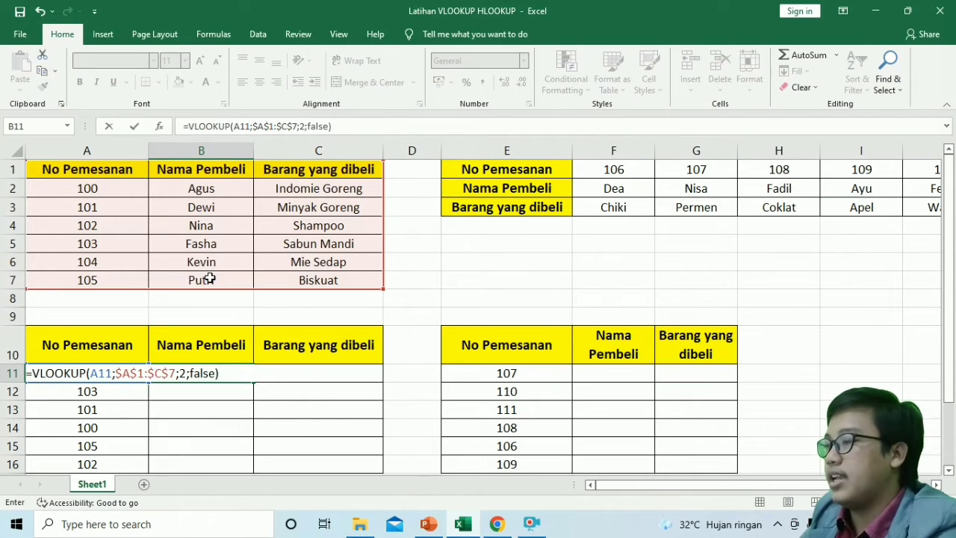
{"action": "key", "text": "Return"}
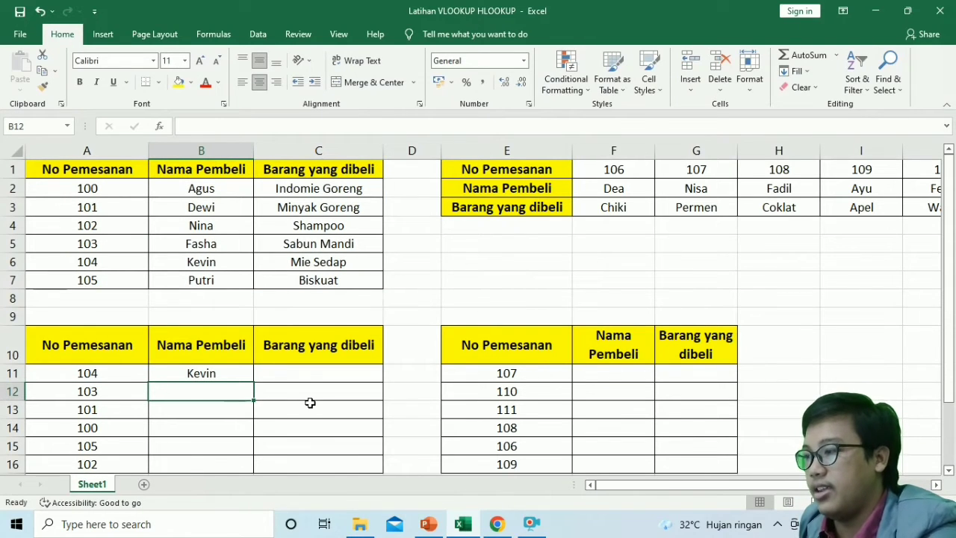
Step: Fill the B11 formula down through B16 to look up the remaining buyer names
{"action": "scroll", "coordinate": [309, 389], "scroll_direction": "down", "scroll_amount": 1}
{"action": "left_click", "coordinate": [235, 316]}
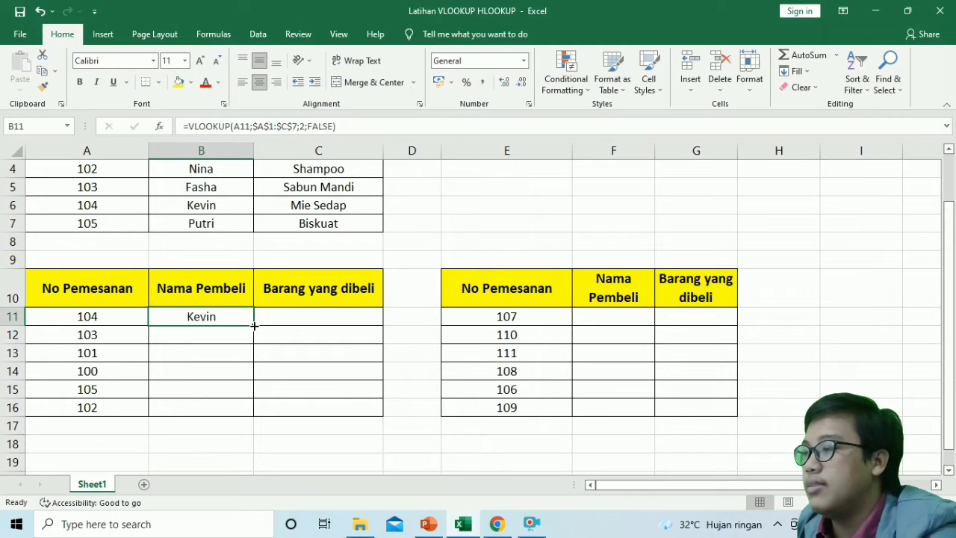
{"action": "left_click_drag", "start_coordinate": [254, 326], "coordinate": [251, 423]}
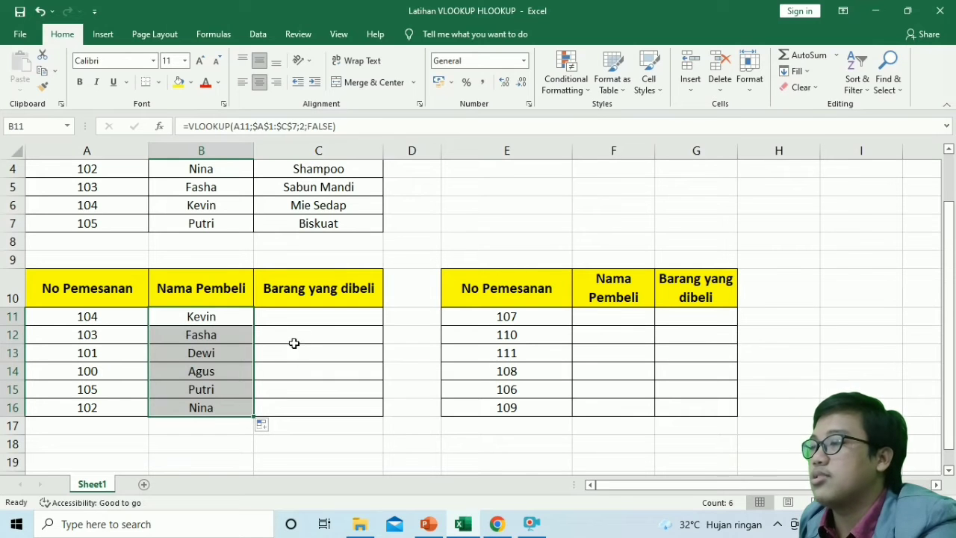
{"action": "scroll", "coordinate": [243, 329], "scroll_direction": "up", "scroll_amount": 1}
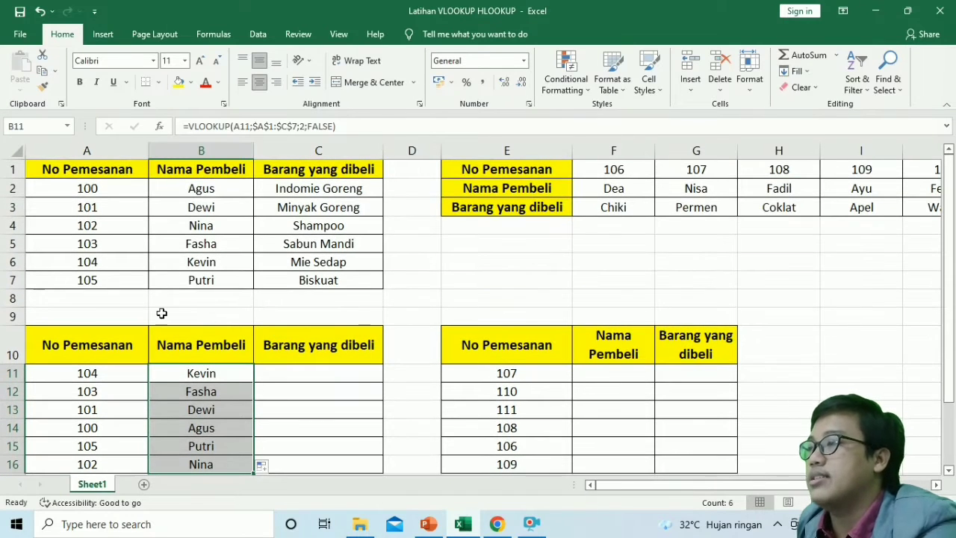
{"action": "scroll", "coordinate": [303, 342], "scroll_direction": "down", "scroll_amount": 1}
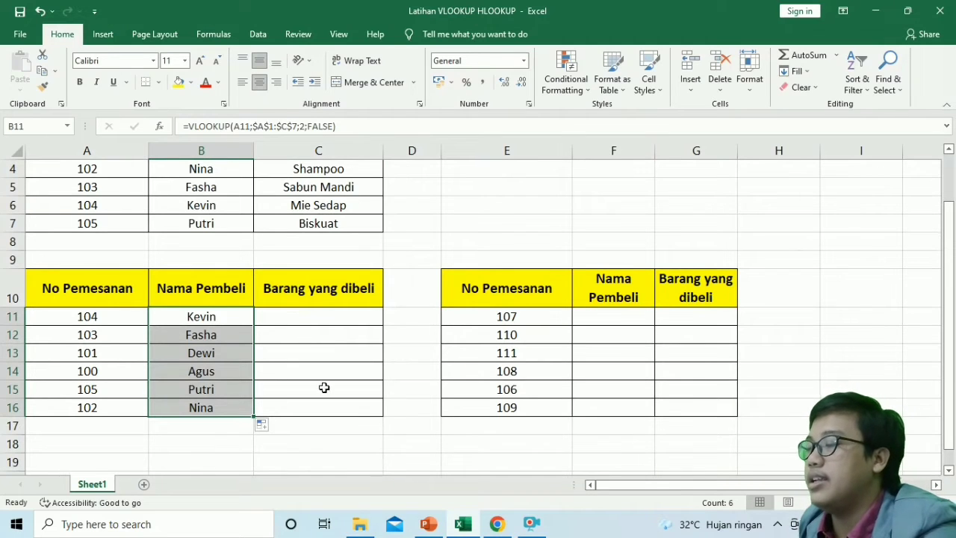
Step: Begin a VLOOKUP formula in C11 with A11 as the lookup value
{"action": "left_click", "coordinate": [326, 315]}
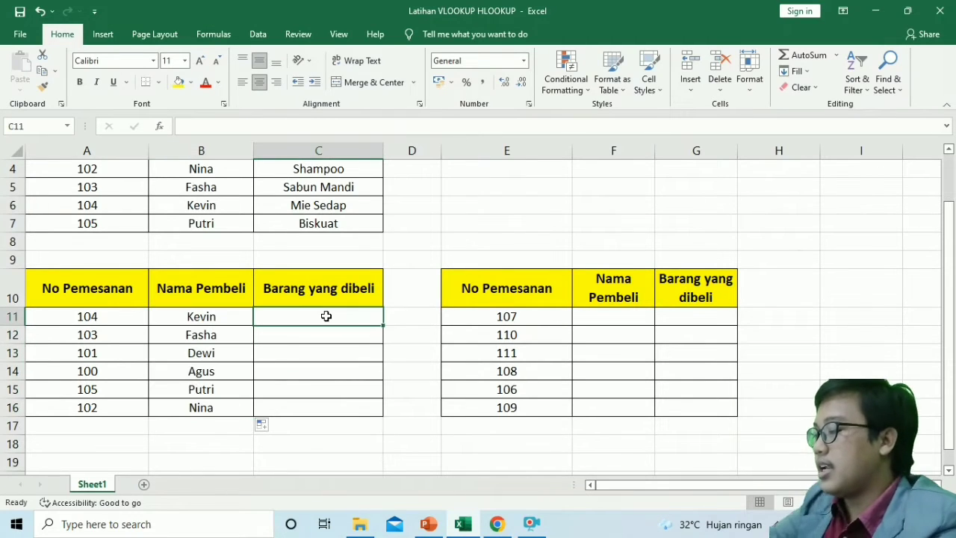
{"action": "type", "text": "=V"}
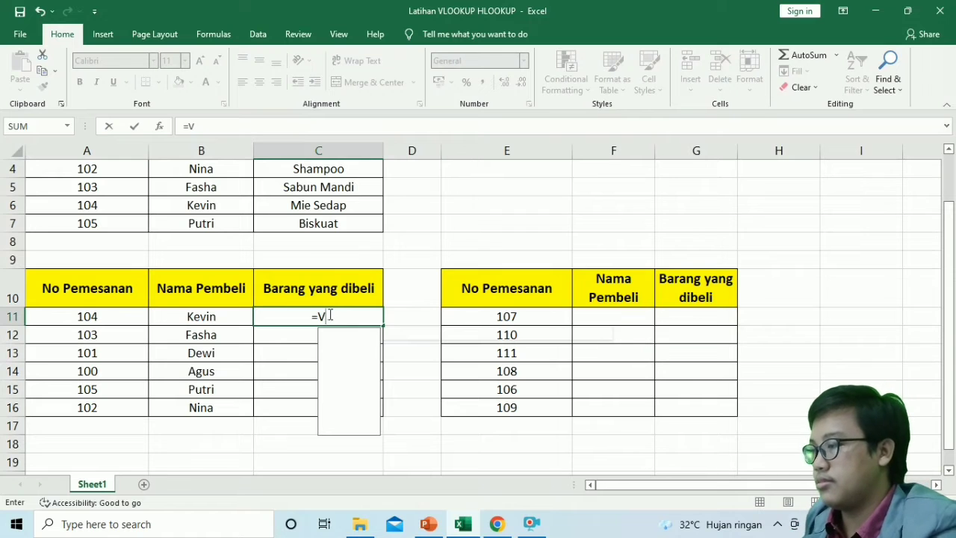
{"action": "type", "text": "LOOKLOUP"}
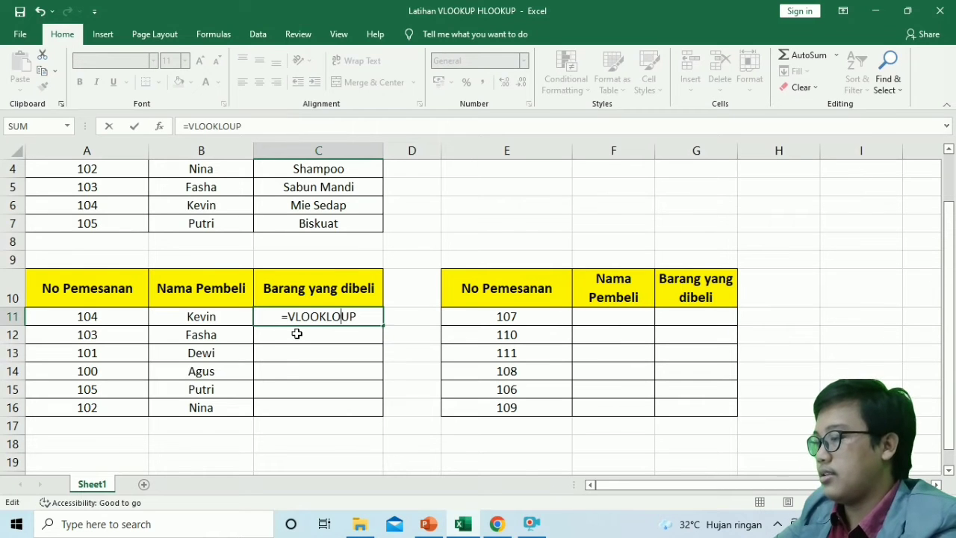
{"action": "key", "text": "BackSpace"}
{"action": "key", "text": "BackSpace"}
{"action": "key", "text": "Right"}
{"action": "key", "text": "Right"}
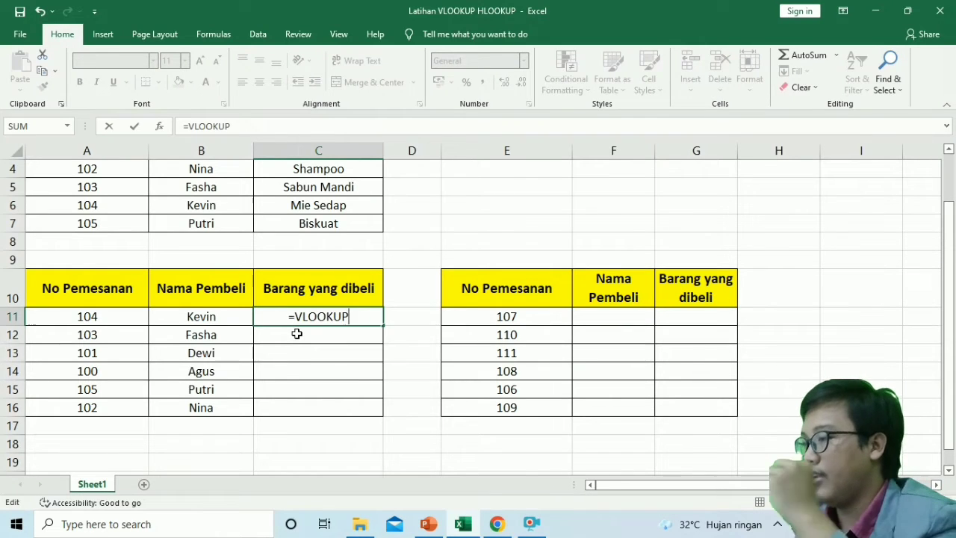
{"action": "type", "text": "("}
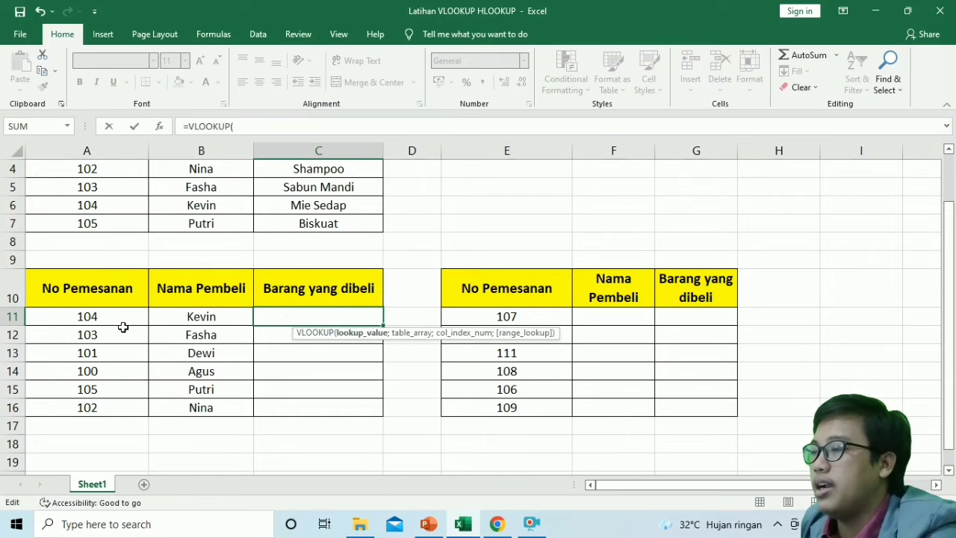
{"action": "scroll", "coordinate": [124, 332], "scroll_direction": "up", "scroll_amount": 1}
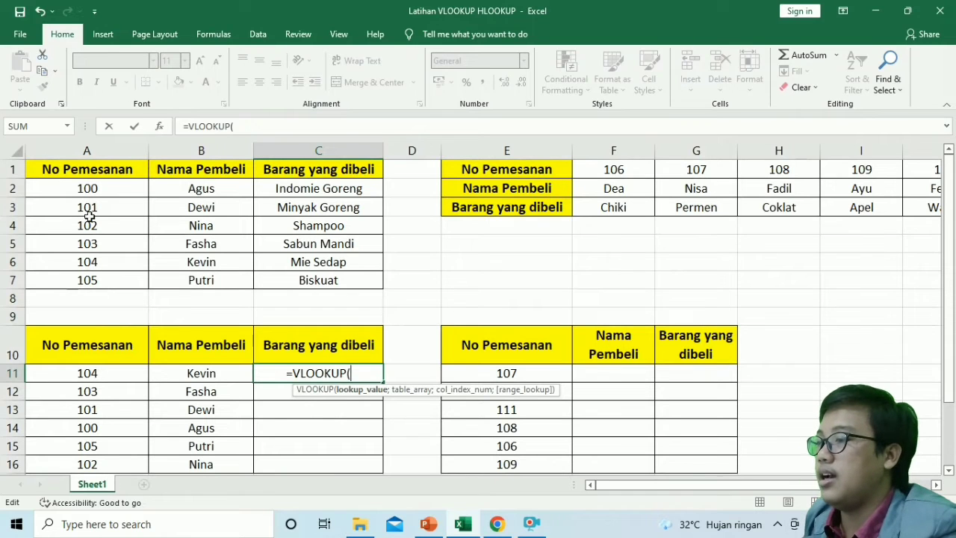
{"action": "type", "text": "A"}
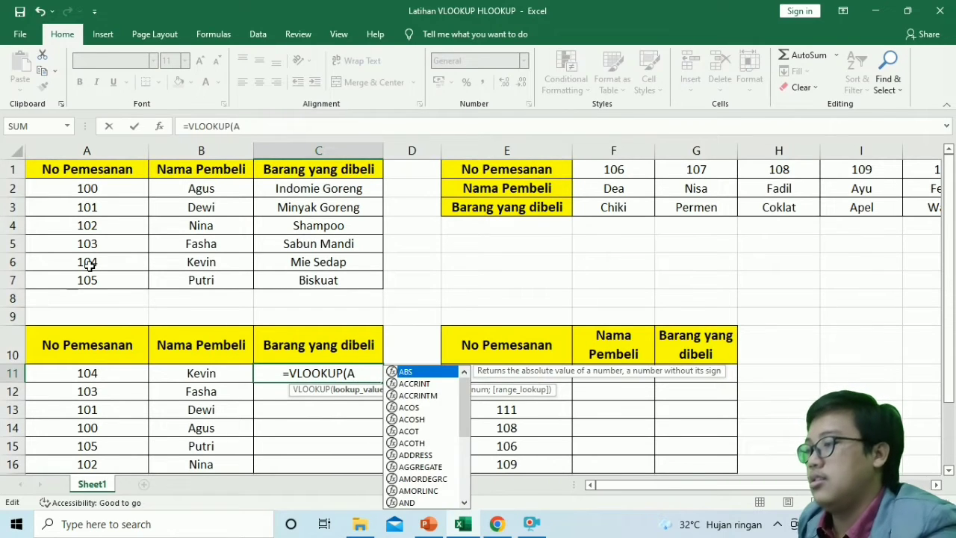
{"action": "type", "text": "11;"}
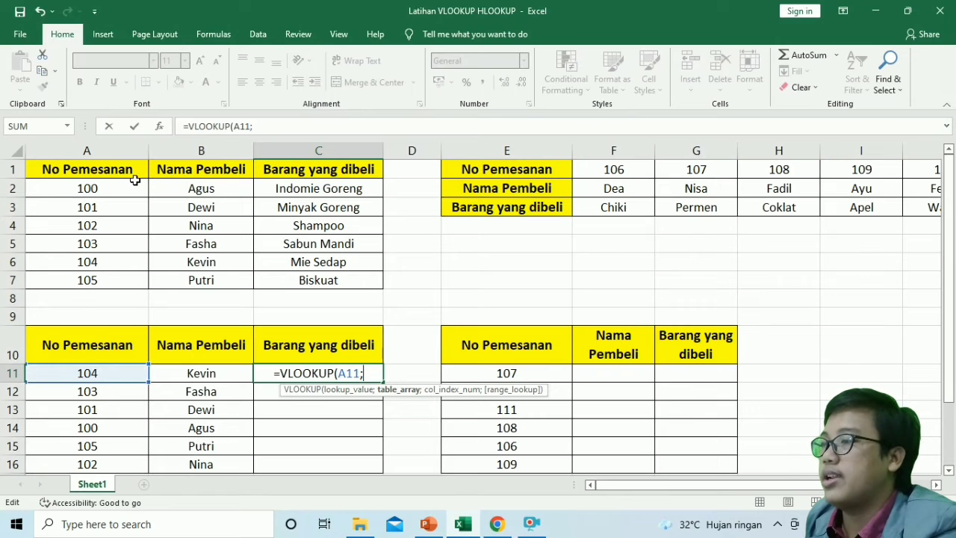
Step: Complete the C11 VLOOKUP formula with the absolute range $A$1:$C$7, column index 3 and an exact match (false)
{"action": "left_click_drag", "start_coordinate": [100, 168], "coordinate": [317, 279]}
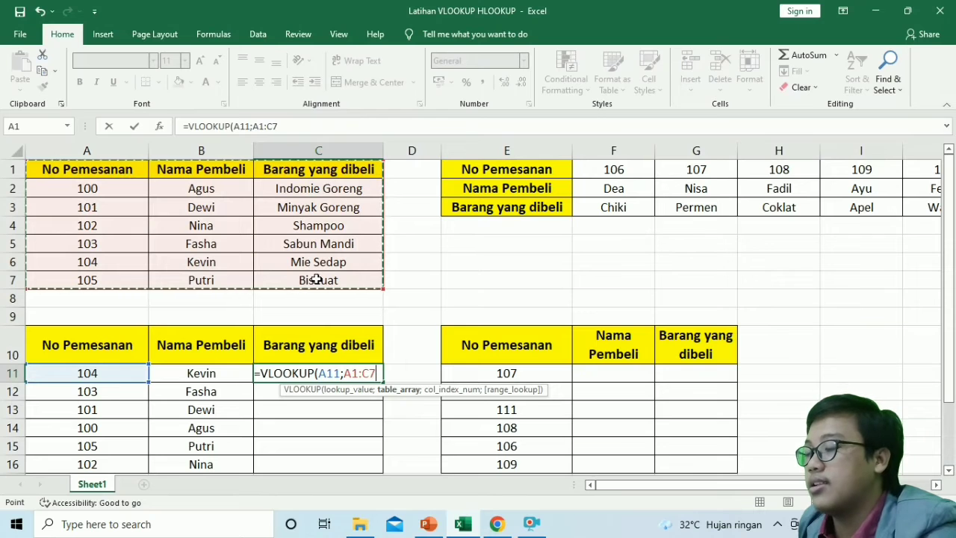
{"action": "key", "text": "F4"}
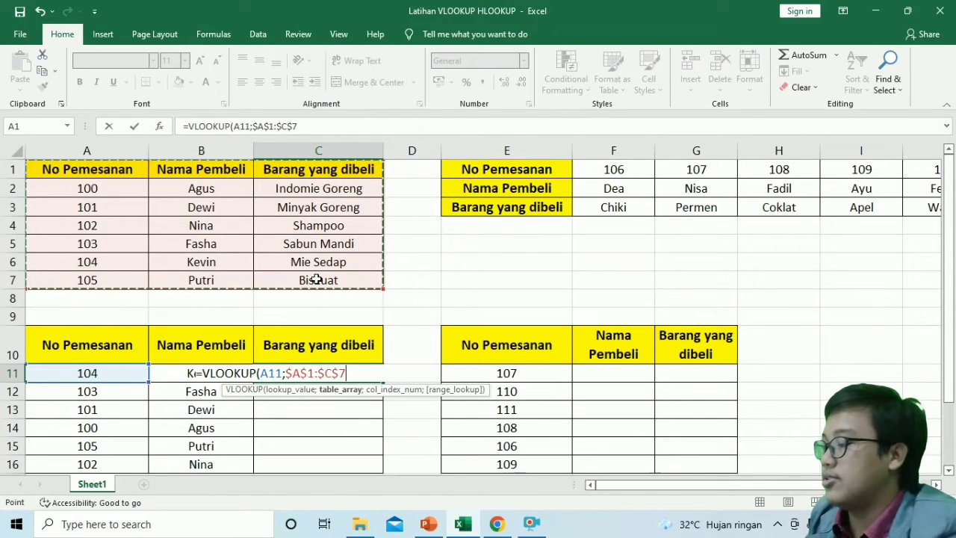
{"action": "type", "text": ";"}
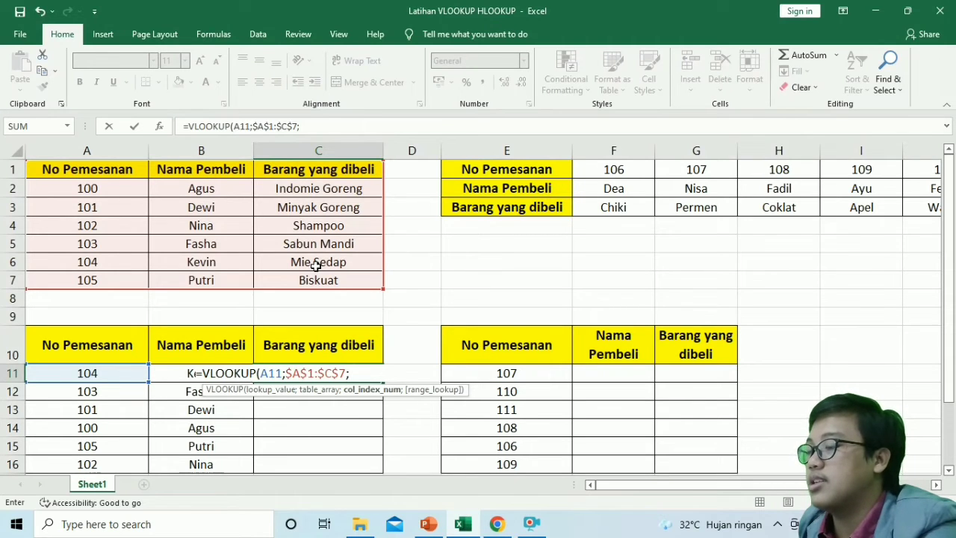
{"action": "type", "text": "3"}
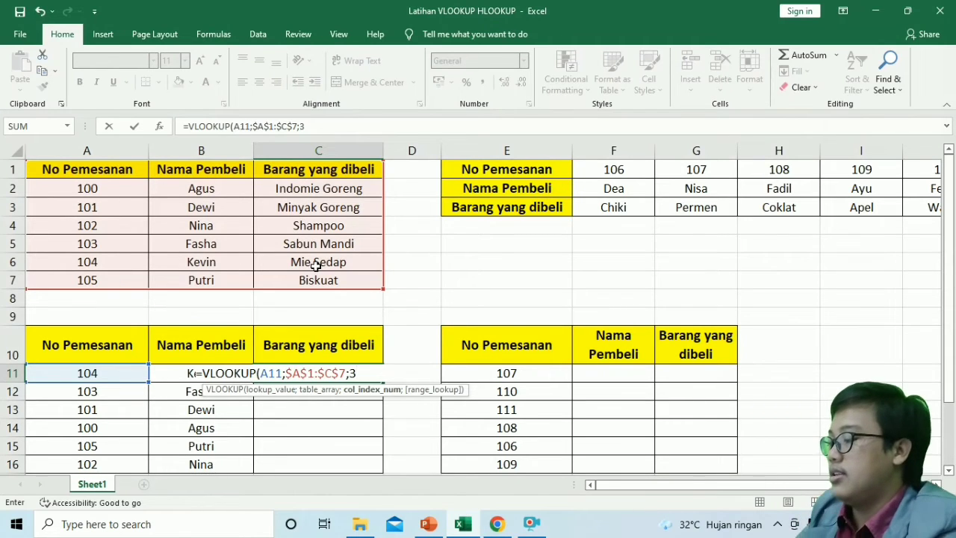
{"action": "type", "text": ";"}
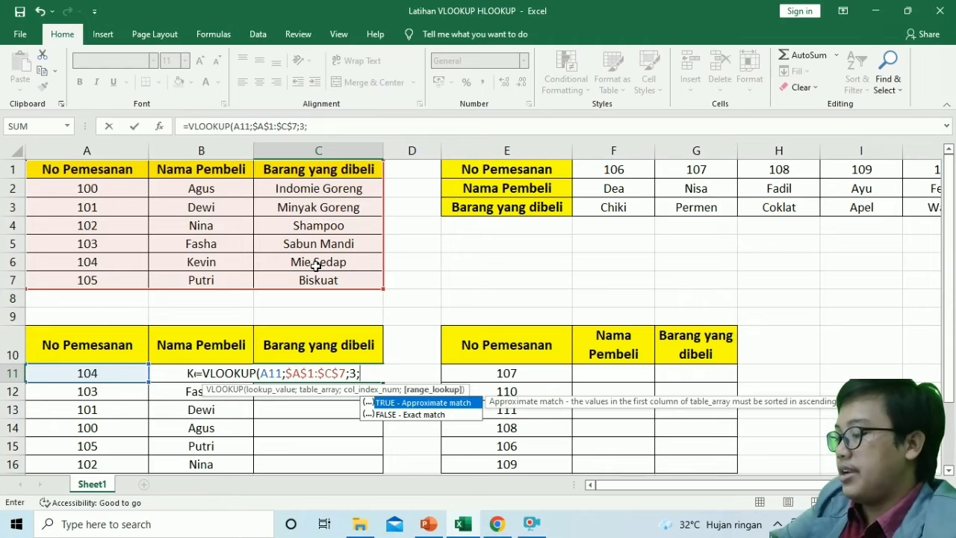
{"action": "type", "text": "false"}
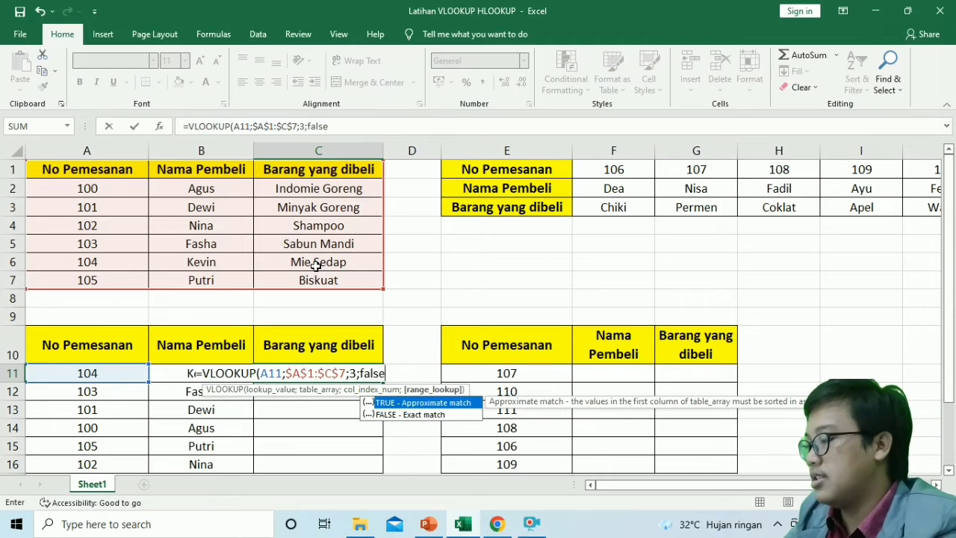
{"action": "type", "text": ")"}
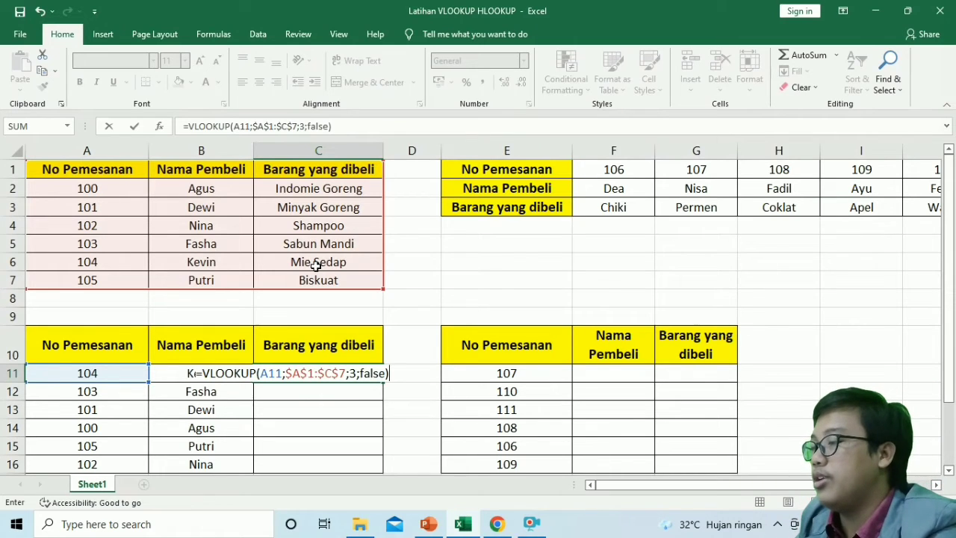
{"action": "key", "text": "Return"}
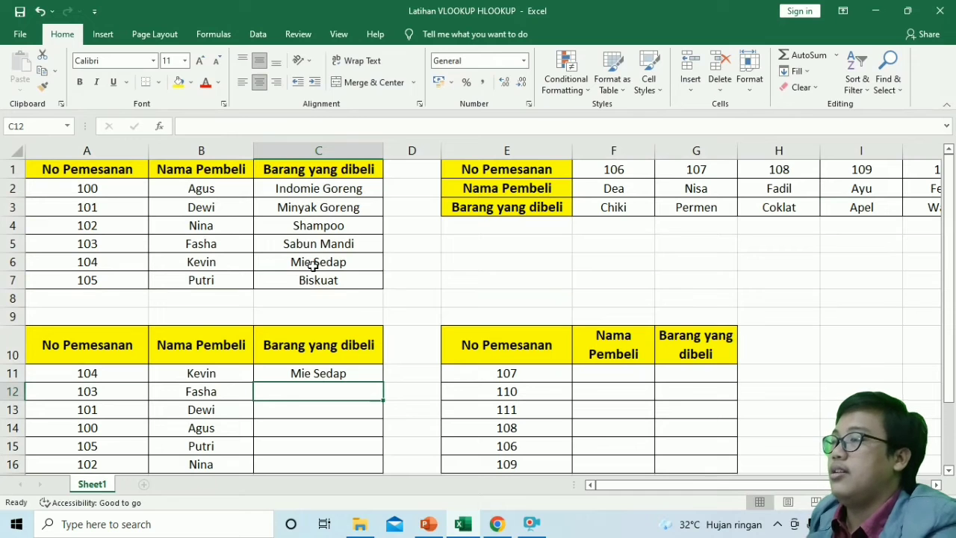
Step: Compare the buyer name and purchased item looked up for order 104 in row 11 with the source table in A1:C7
{"action": "scroll", "coordinate": [326, 373], "scroll_direction": "down", "scroll_amount": 3}
{"action": "scroll", "coordinate": [326, 373], "scroll_direction": "up", "scroll_amount": 3}
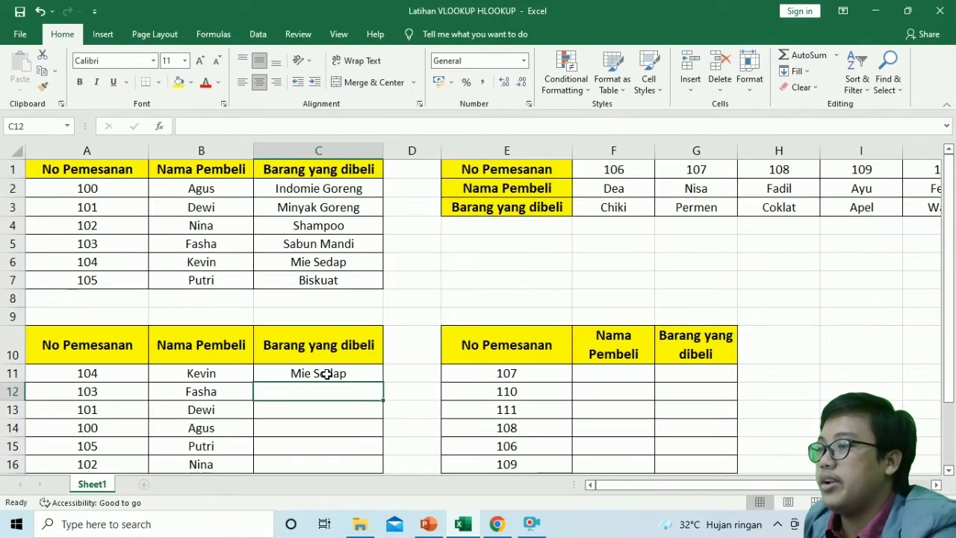
{"action": "left_click", "coordinate": [116, 374]}
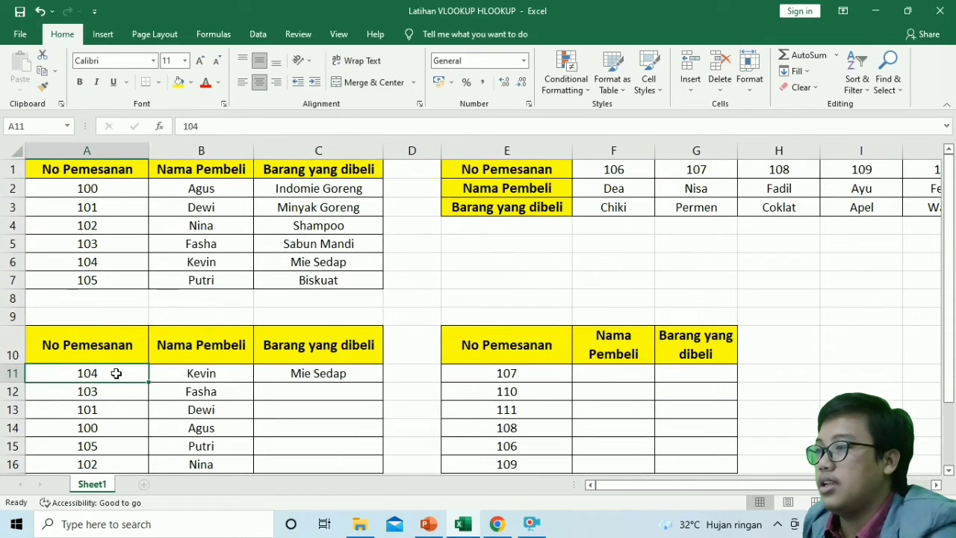
{"action": "left_click", "coordinate": [209, 225]}
{"action": "scroll", "coordinate": [346, 373], "scroll_direction": "down", "scroll_amount": 1}
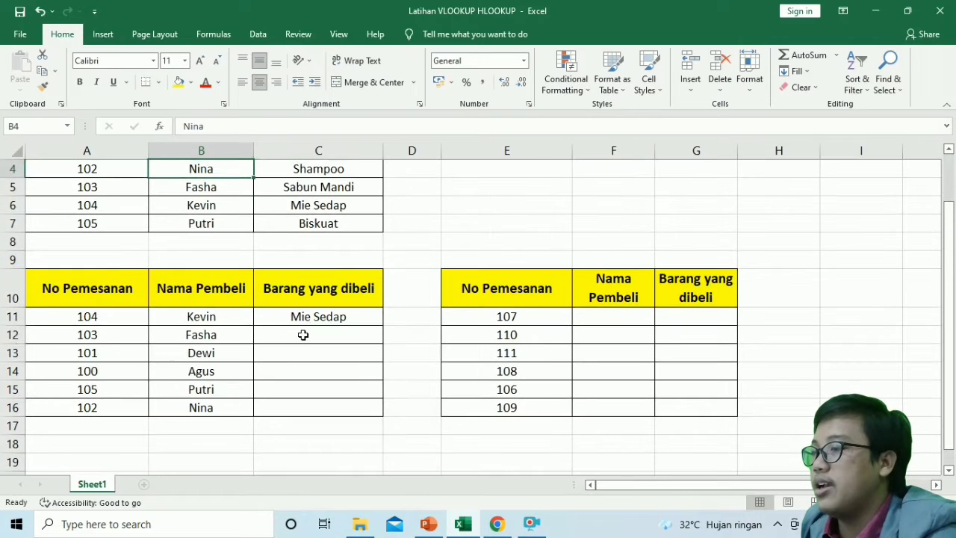
{"action": "left_click", "coordinate": [303, 335]}
{"action": "left_click", "coordinate": [117, 323]}
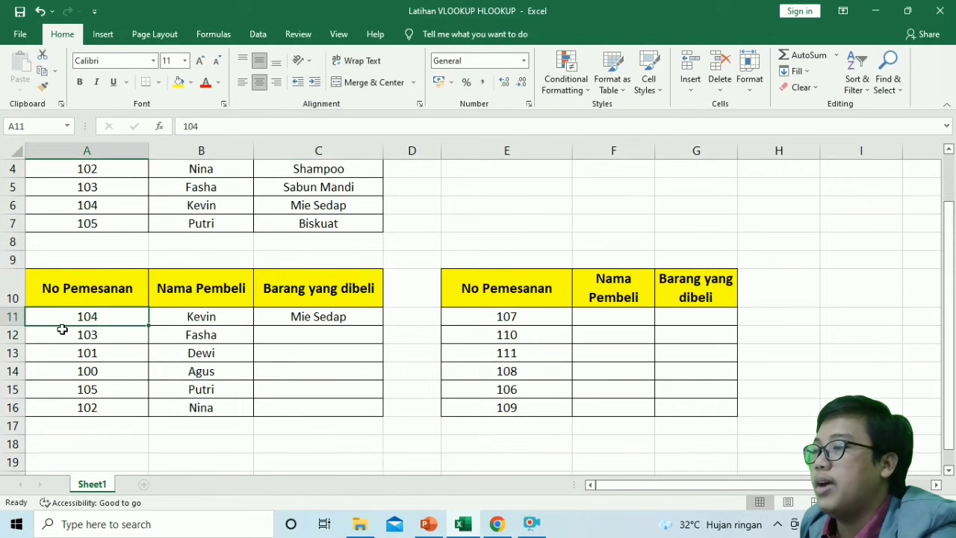
{"action": "left_click", "coordinate": [199, 321]}
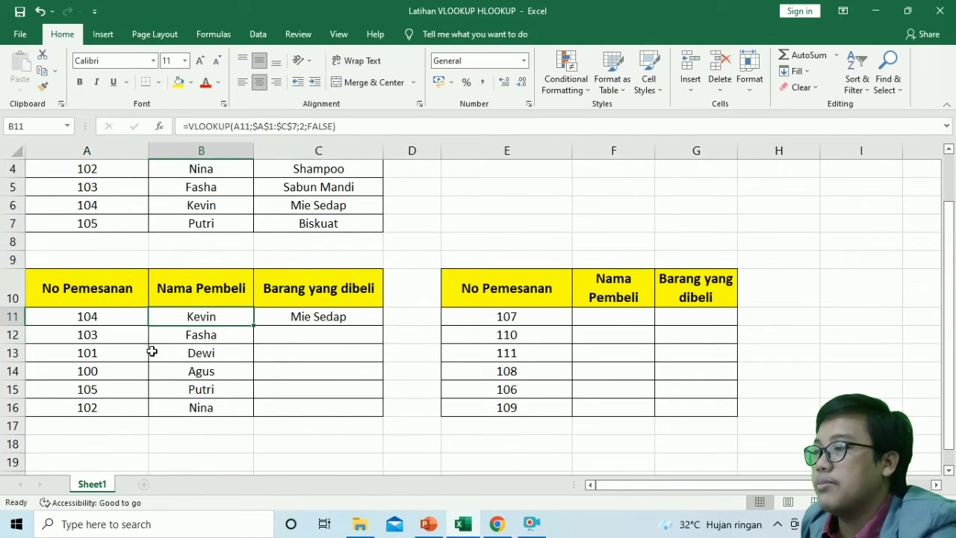
{"action": "scroll", "coordinate": [327, 241], "scroll_direction": "up", "scroll_amount": 1}
{"action": "left_click", "coordinate": [240, 273]}
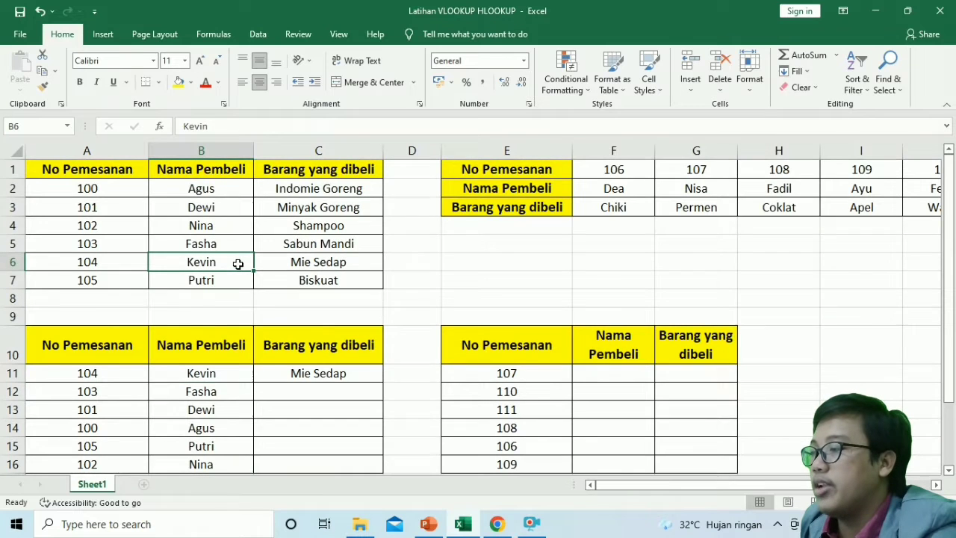
{"action": "scroll", "coordinate": [239, 265], "scroll_direction": "down", "scroll_amount": 1}
{"action": "left_click", "coordinate": [288, 316]}
{"action": "left_click", "coordinate": [321, 203]}
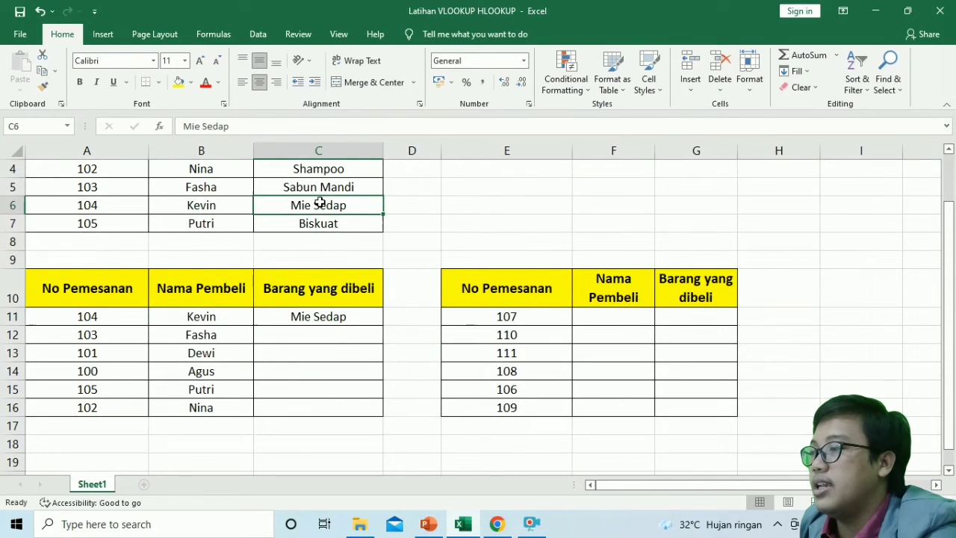
{"action": "scroll", "coordinate": [329, 284], "scroll_direction": "up", "scroll_amount": 1}
{"action": "scroll", "coordinate": [327, 324], "scroll_direction": "down", "scroll_amount": 2}
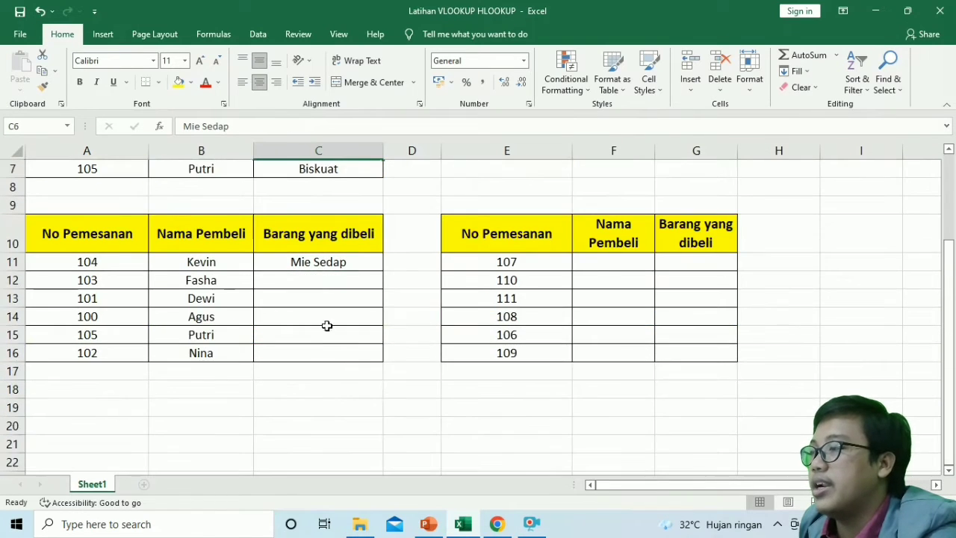
Step: Fill the C11 formula down through C16 to look up the remaining purchased items
{"action": "left_click", "coordinate": [337, 263]}
{"action": "scroll", "coordinate": [305, 325], "scroll_direction": "up", "scroll_amount": 2}
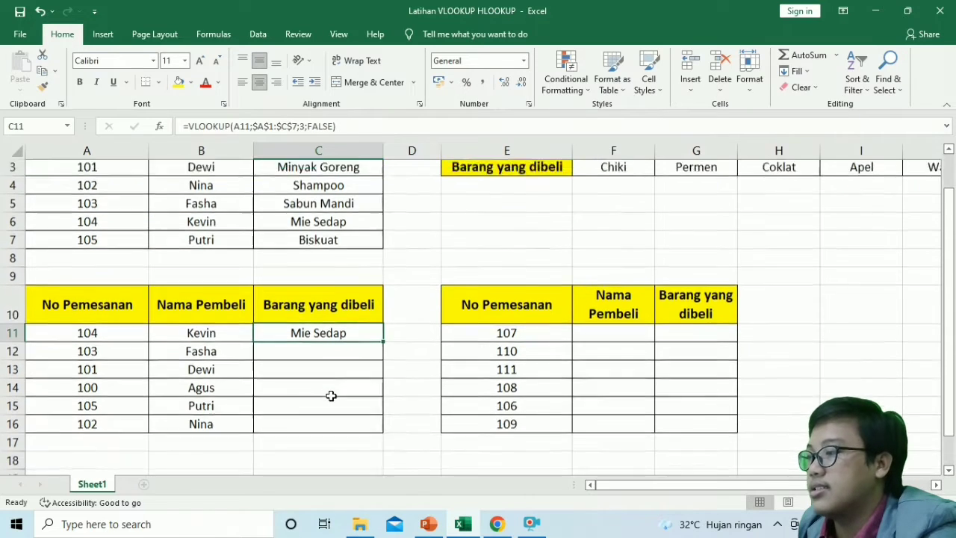
{"action": "scroll", "coordinate": [377, 395], "scroll_direction": "down", "scroll_amount": 1}
{"action": "left_click_drag", "start_coordinate": [385, 329], "coordinate": [383, 423]}
{"action": "left_click", "coordinate": [391, 366]}
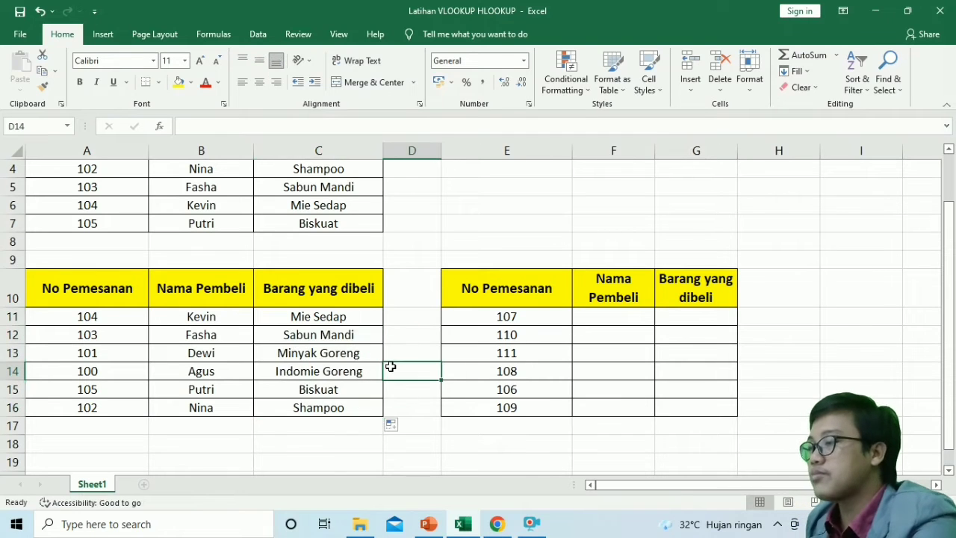
{"action": "left_click", "coordinate": [393, 328]}
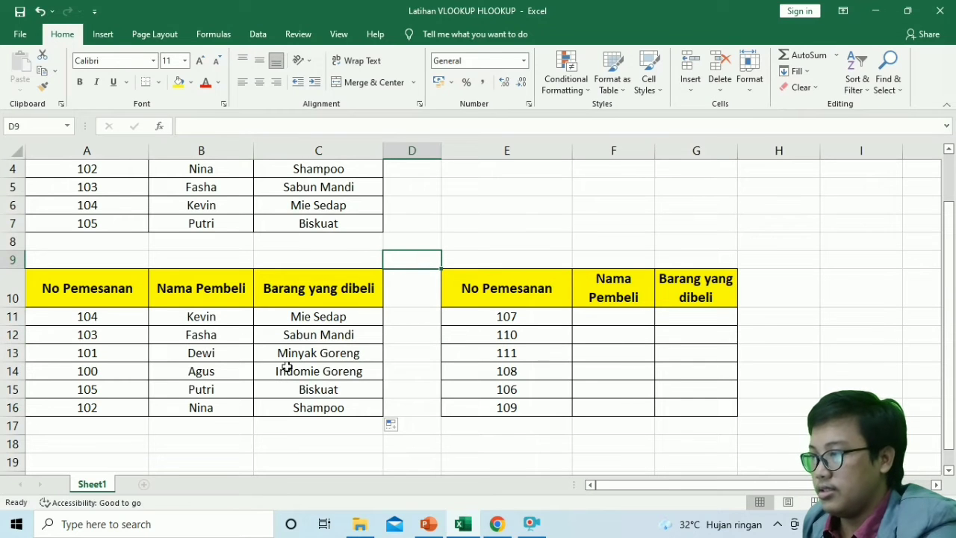
{"action": "left_click", "coordinate": [225, 335]}
{"action": "scroll", "coordinate": [475, 276], "scroll_direction": "up", "scroll_amount": 1}
{"action": "left_click", "coordinate": [495, 292]}
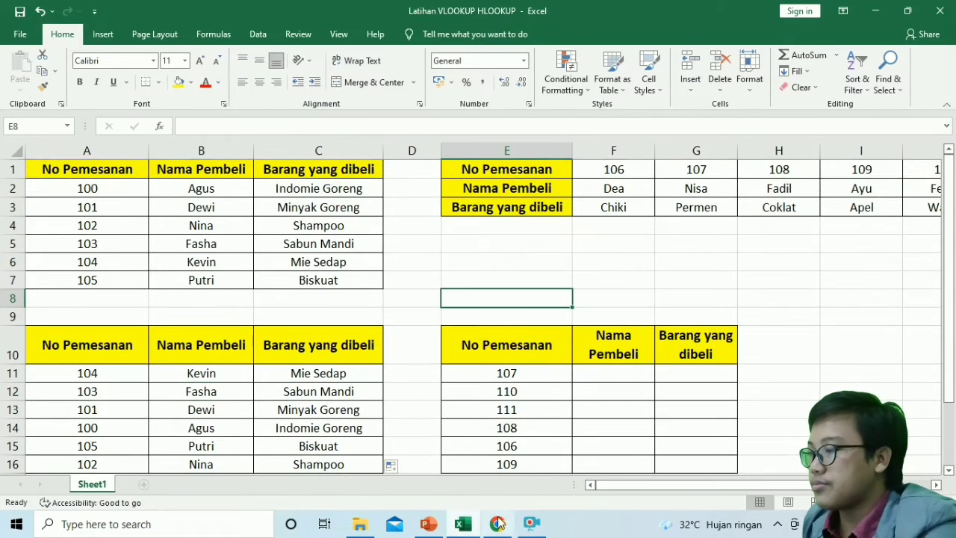
Step: Switch to the PowerPoint presentation, open the Langkah 1 slide and look through the slides that follow it
{"action": "left_click", "coordinate": [497, 523]}
{"action": "left_click", "coordinate": [428, 523]}
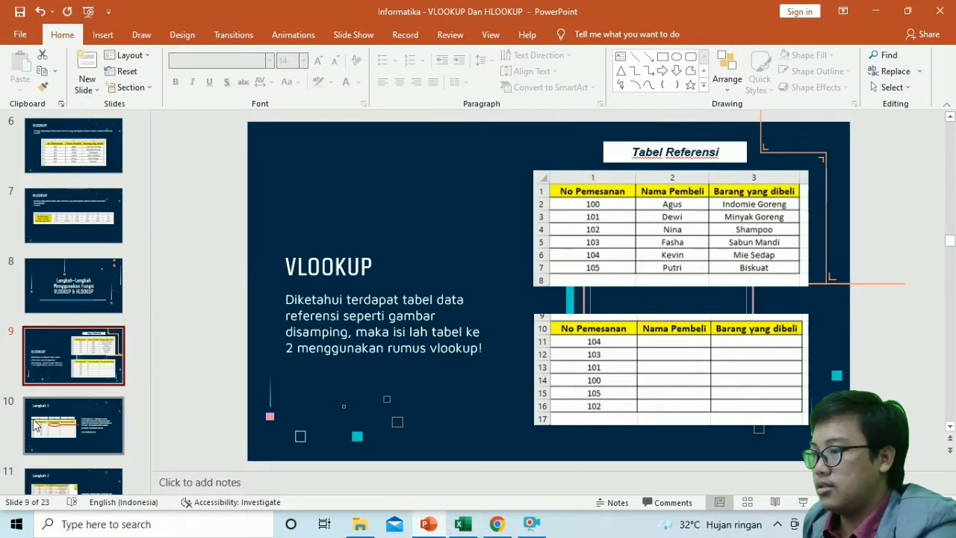
{"action": "left_click", "coordinate": [59, 448]}
{"action": "scroll", "coordinate": [60, 452], "scroll_direction": "down", "scroll_amount": 10}
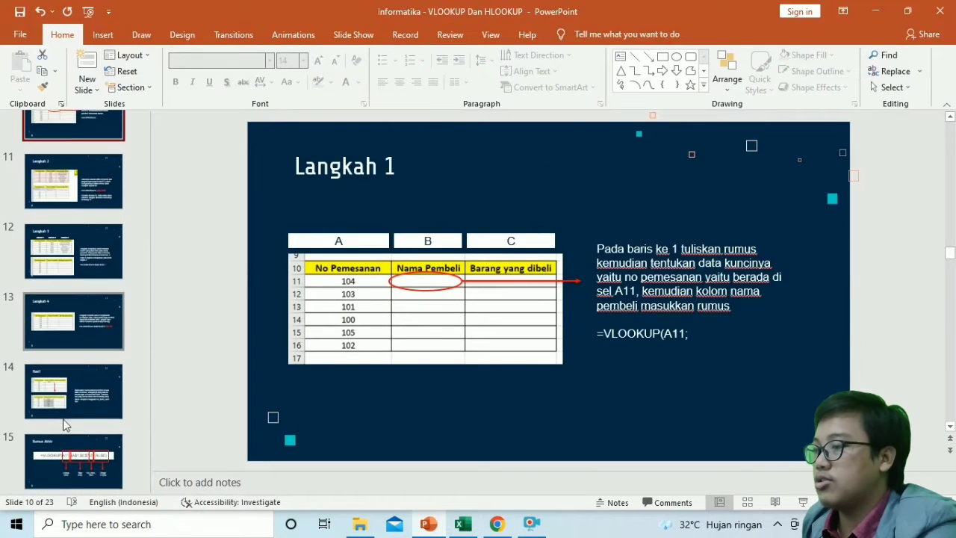
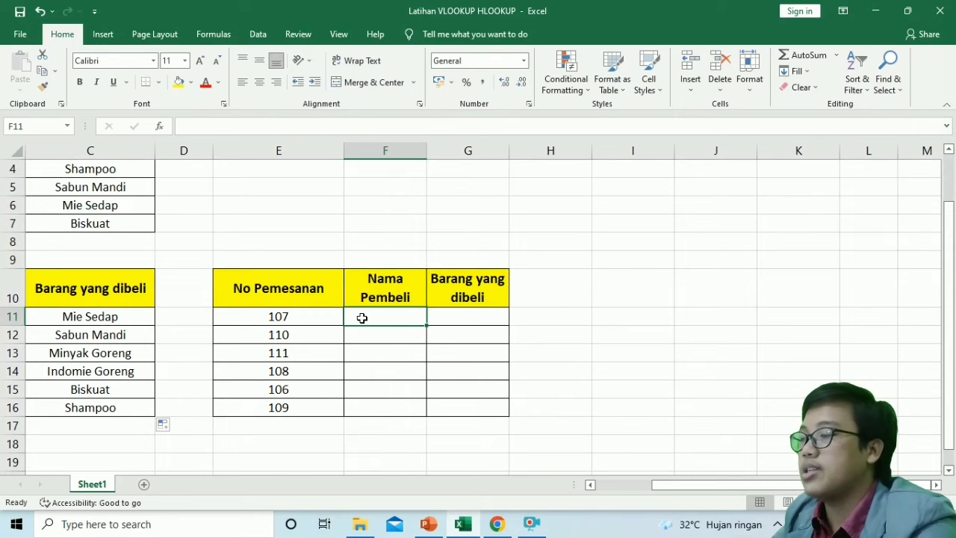
Step: Start an HLOOKUP formula in F11 with E11 as the lookup value
{"action": "type", "text": "="}
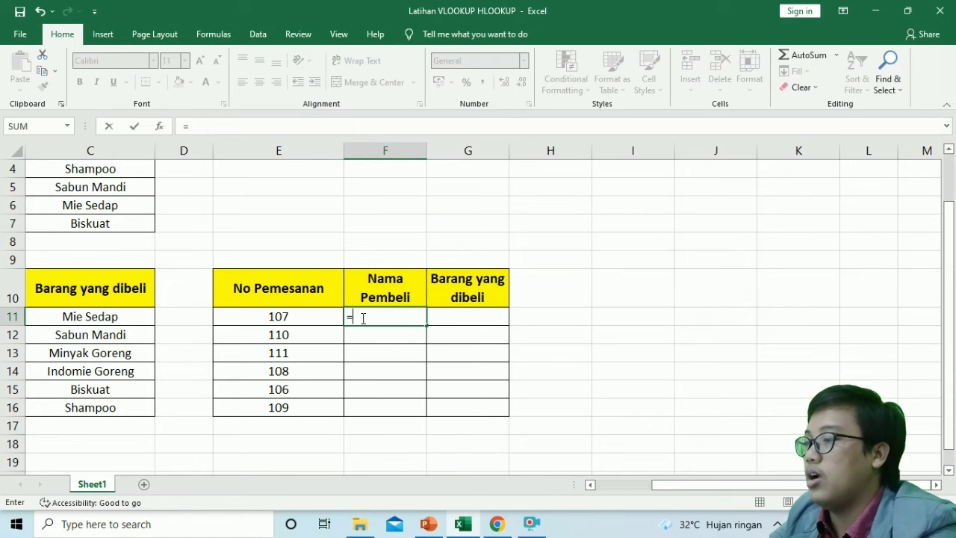
{"action": "type", "text": "HL"}
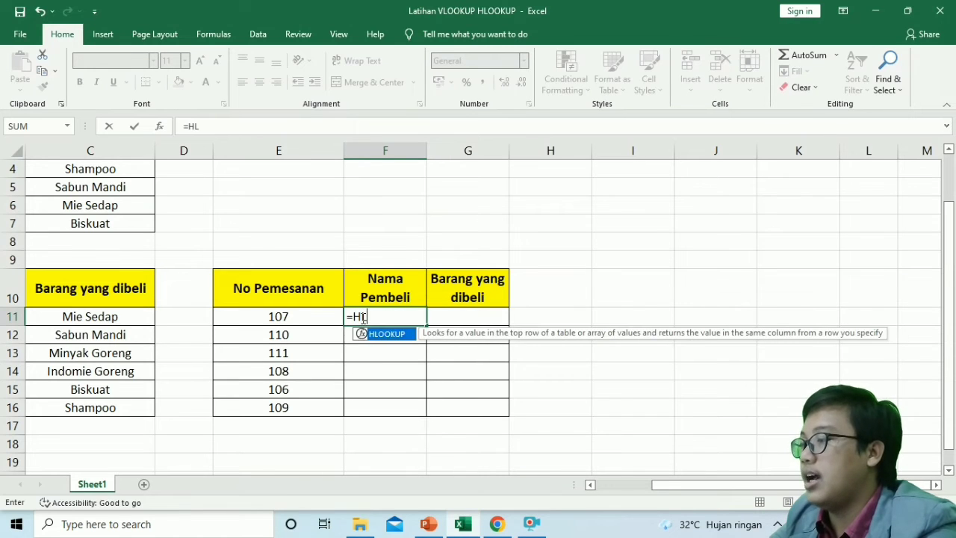
{"action": "type", "text": "OOKUP*"}
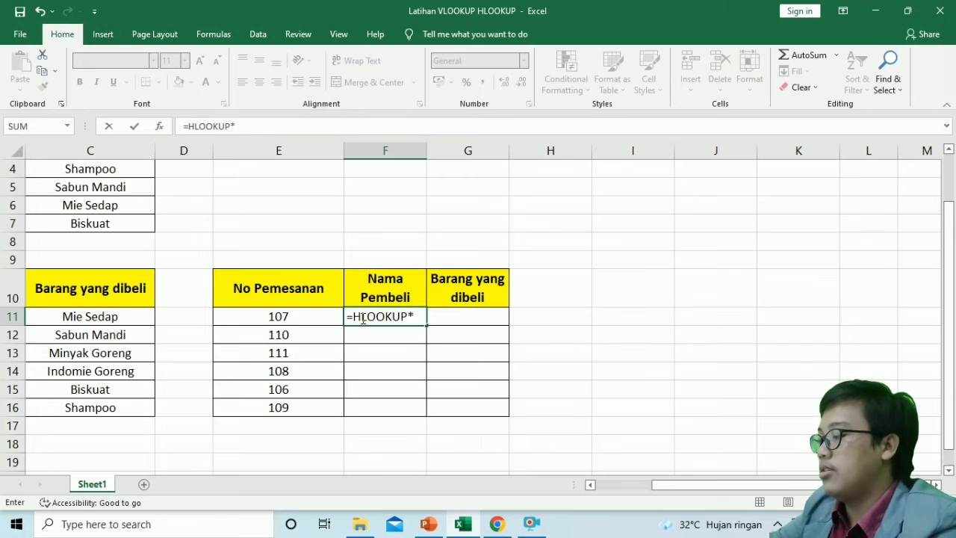
{"action": "key", "text": "BackSpace"}
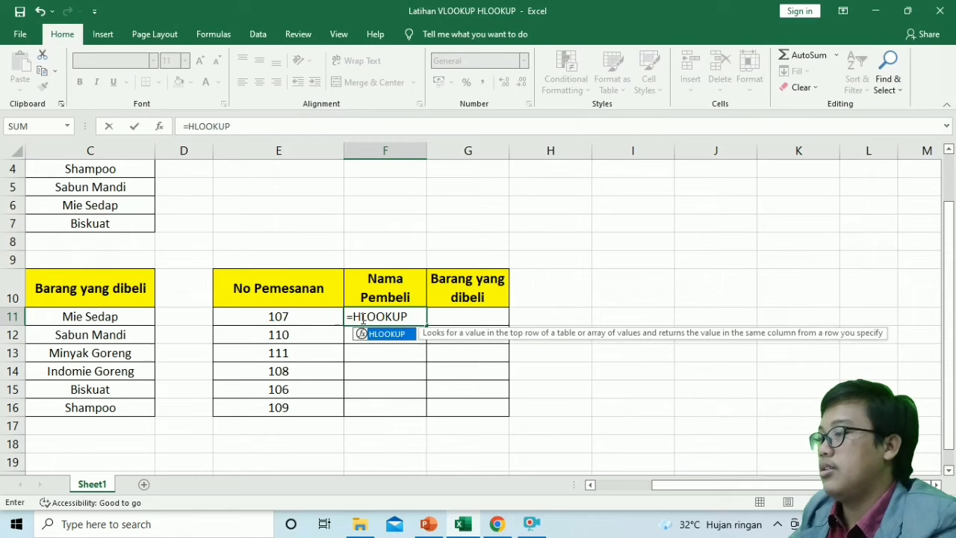
{"action": "type", "text": "("}
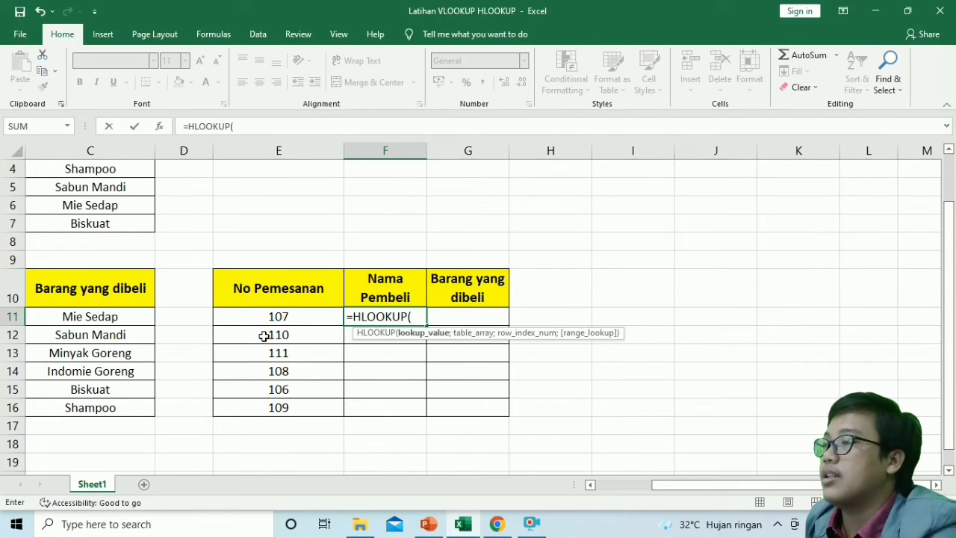
{"action": "scroll", "coordinate": [262, 336], "scroll_direction": "up", "scroll_amount": 1}
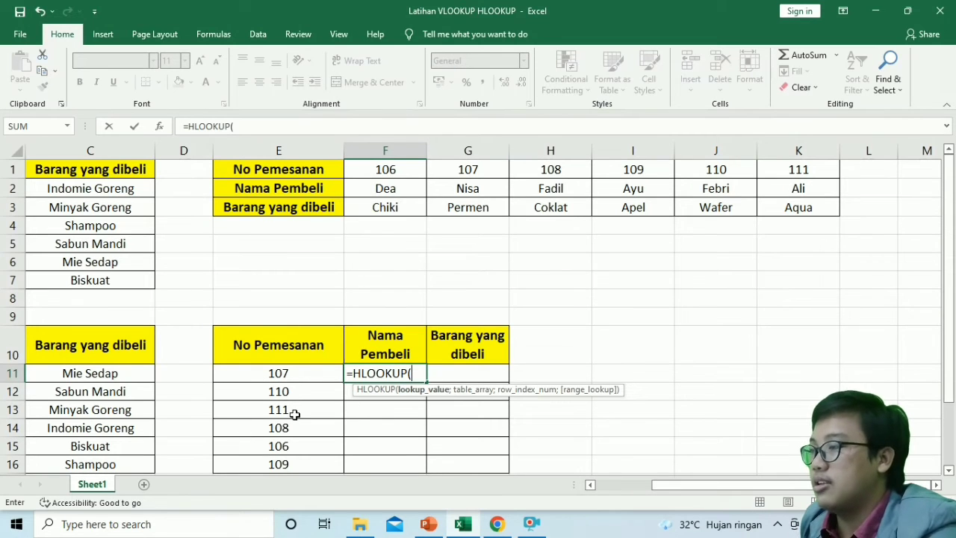
{"action": "scroll", "coordinate": [286, 415], "scroll_direction": "down", "scroll_amount": 1}
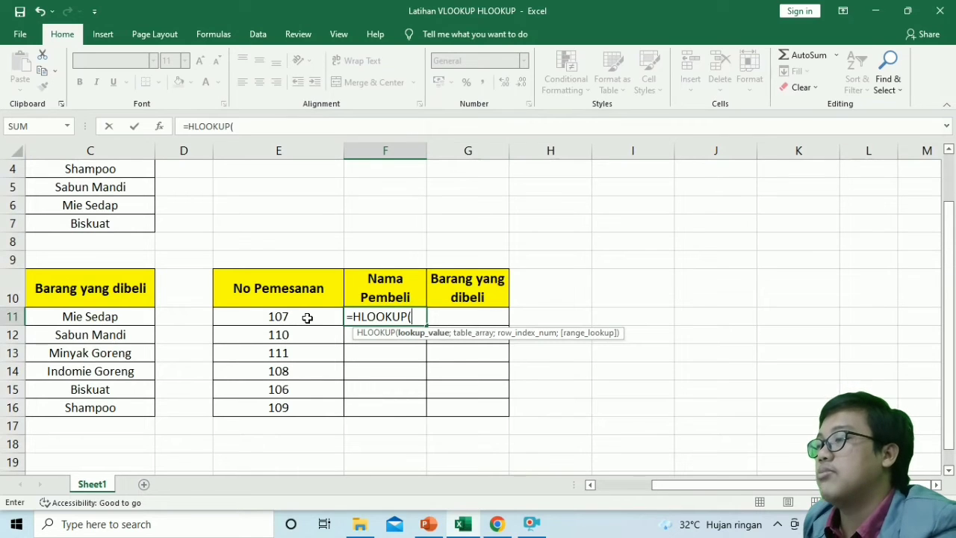
{"action": "type", "text": "E"}
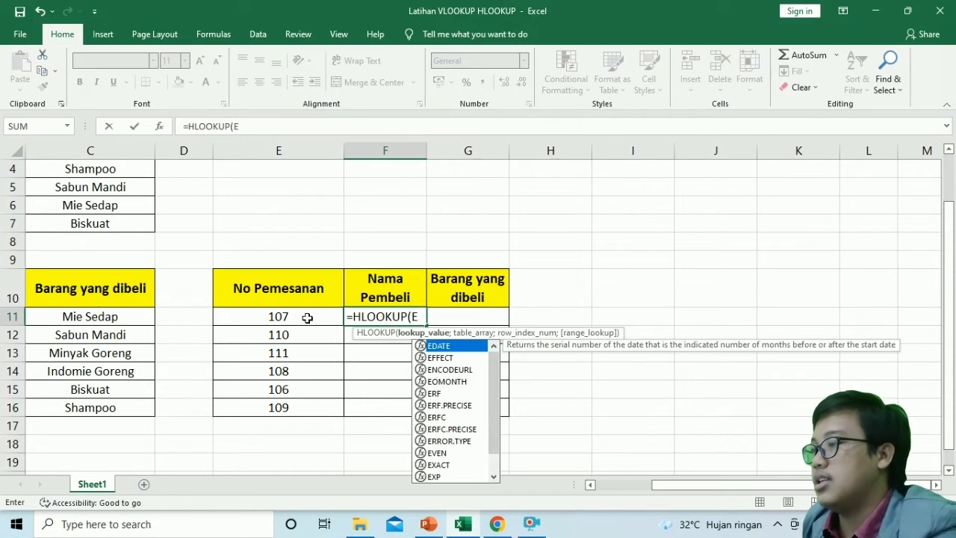
{"action": "type", "text": "11"}
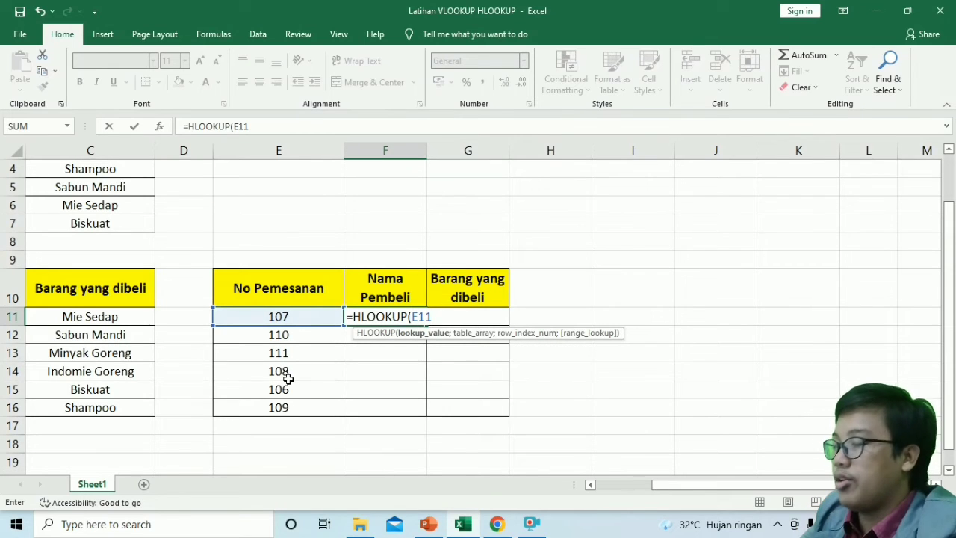
{"action": "type", "text": ";"}
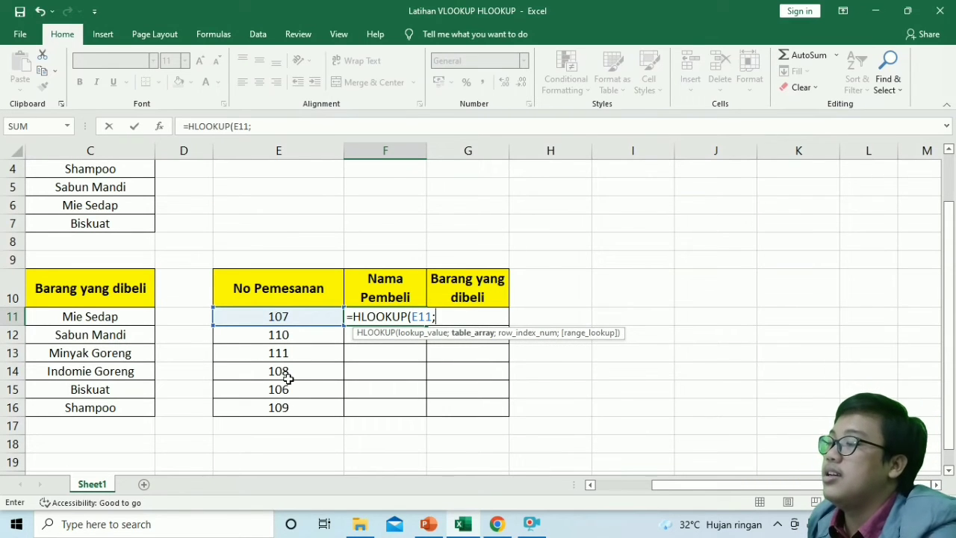
Step: Complete the F11 HLOOKUP formula with the absolute range $E$1:$K$3, row index 2 and an exact match (false)
{"action": "scroll", "coordinate": [314, 369], "scroll_direction": "up", "scroll_amount": 1}
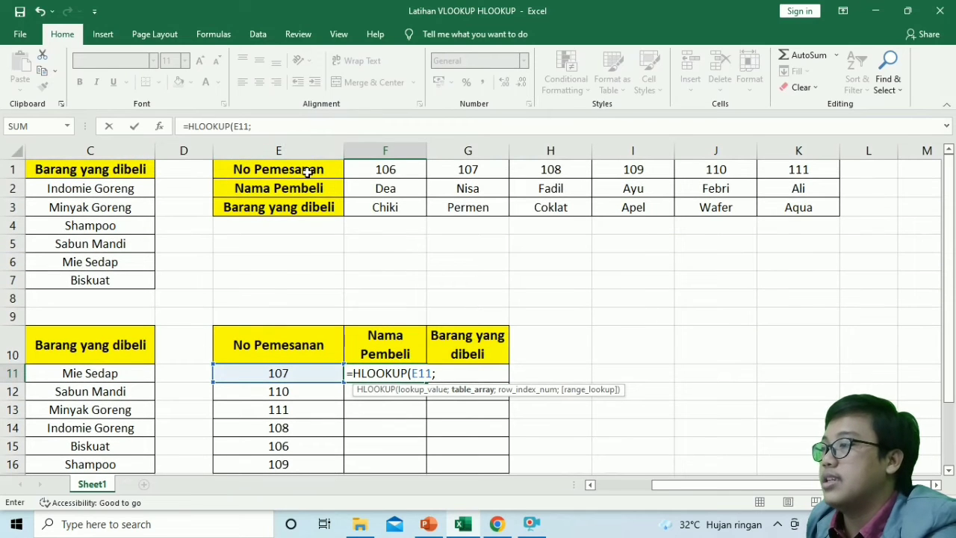
{"action": "left_click_drag", "start_coordinate": [312, 169], "coordinate": [792, 211]}
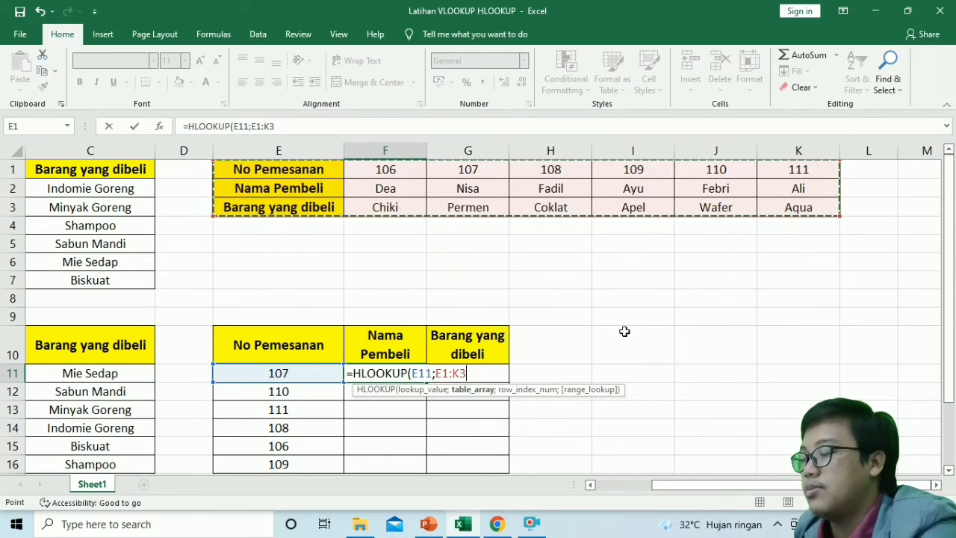
{"action": "key", "text": "F4"}
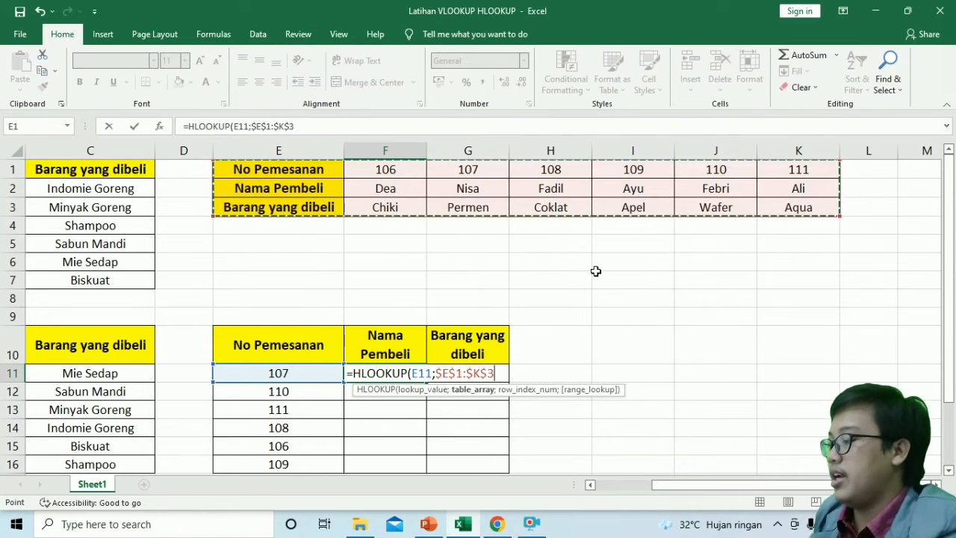
{"action": "type", "text": ";"}
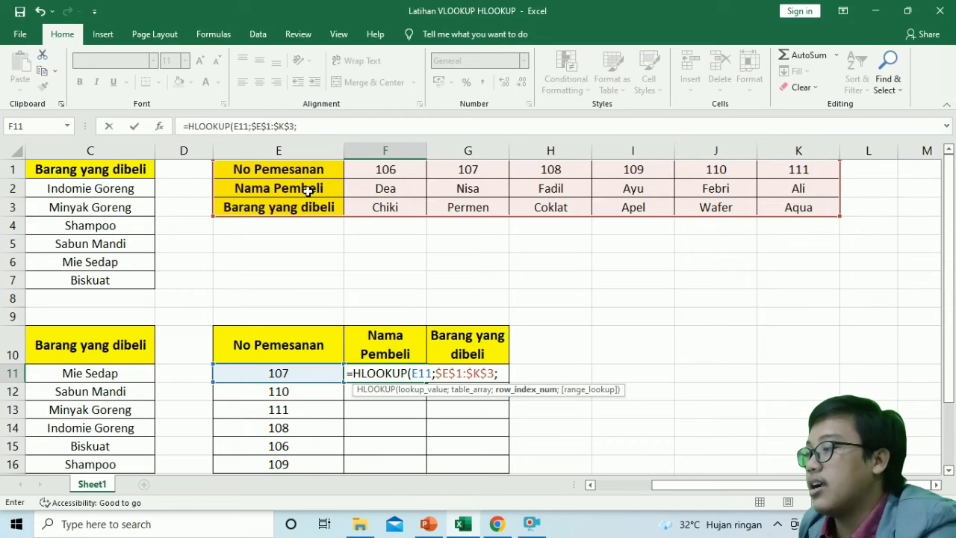
{"action": "type", "text": "2"}
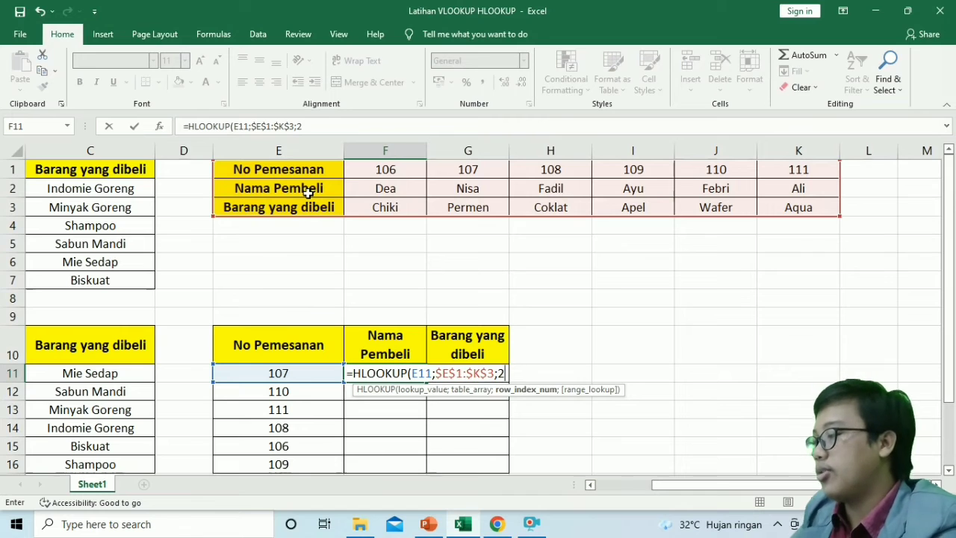
{"action": "type", "text": ";"}
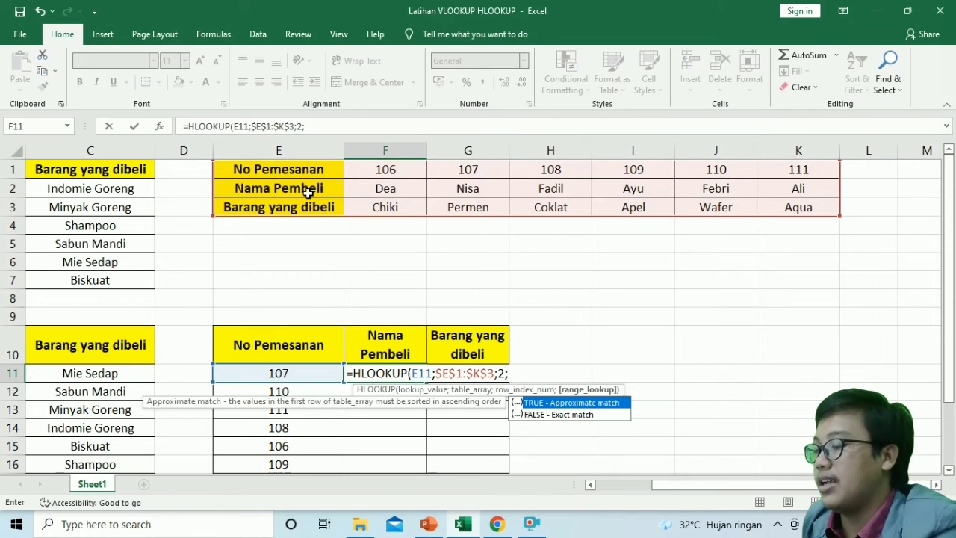
{"action": "type", "text": "false"}
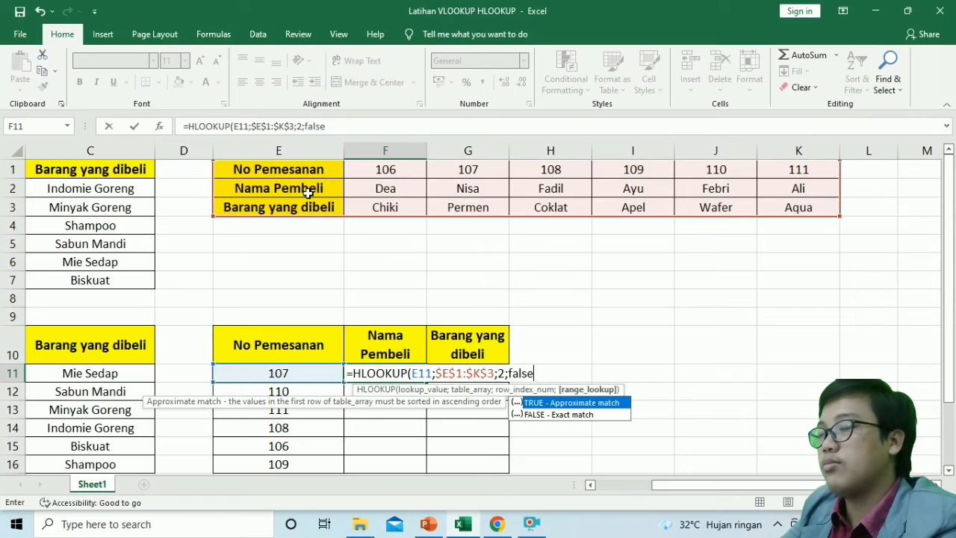
{"action": "type", "text": ")"}
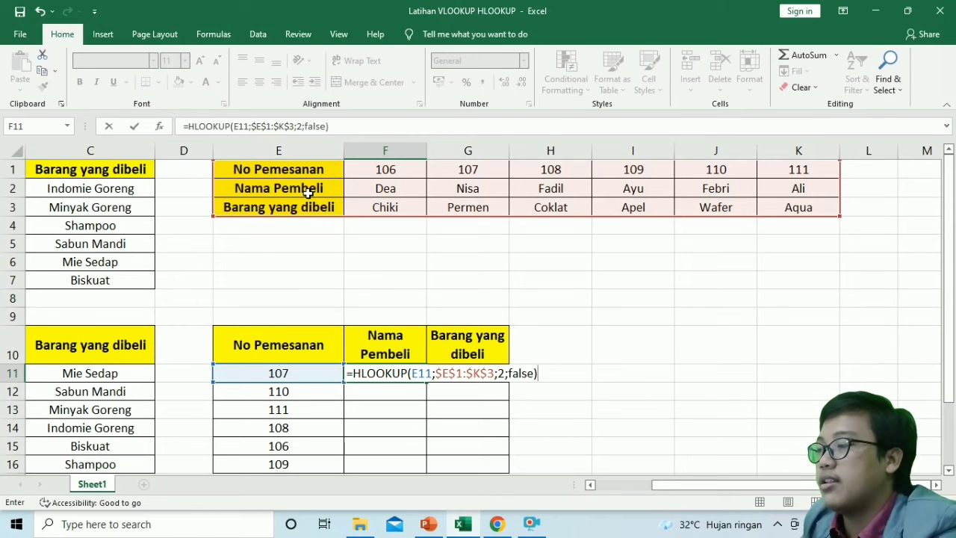
{"action": "key", "text": "Return"}
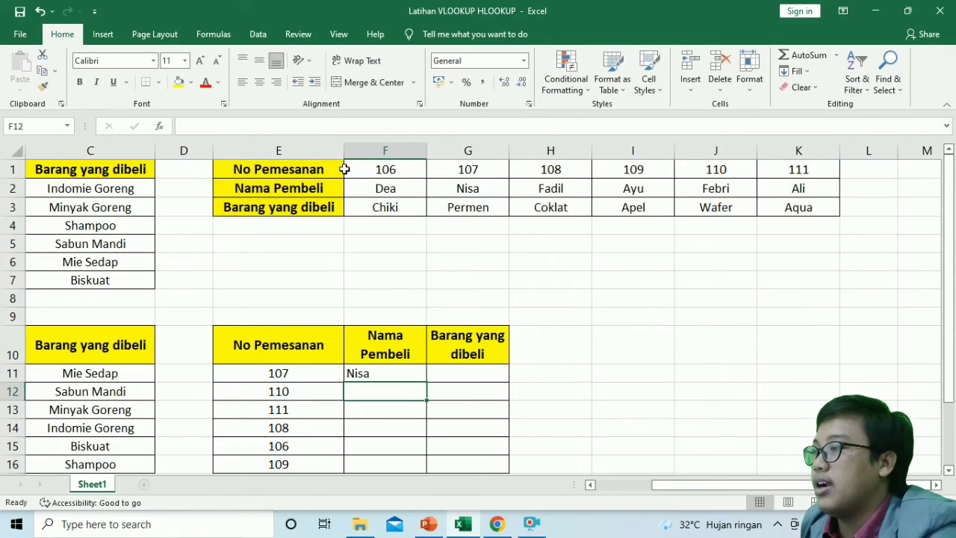
Step: Compare the buyer name looked up in F11 with the matching order's column in the source table E1:K3
{"action": "left_click", "coordinate": [310, 376]}
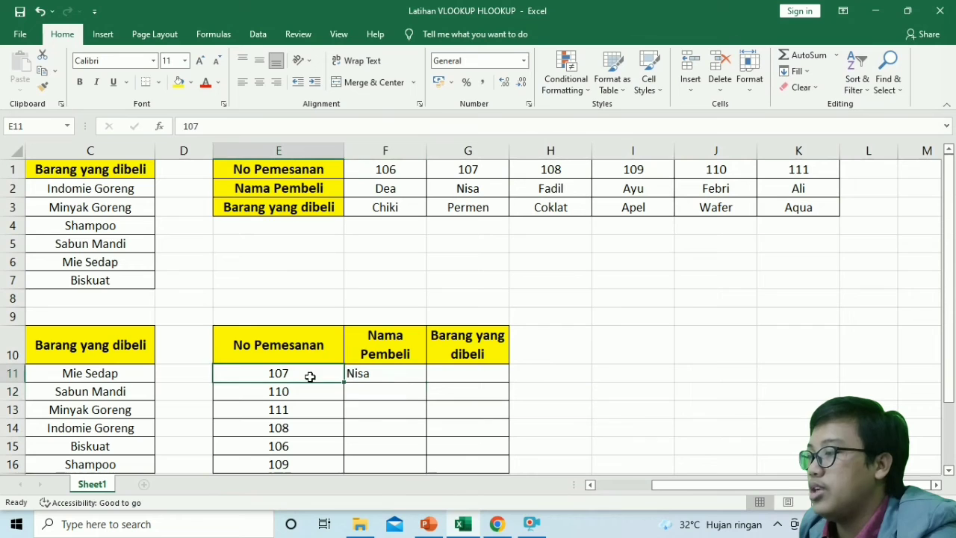
{"action": "left_click", "coordinate": [350, 374]}
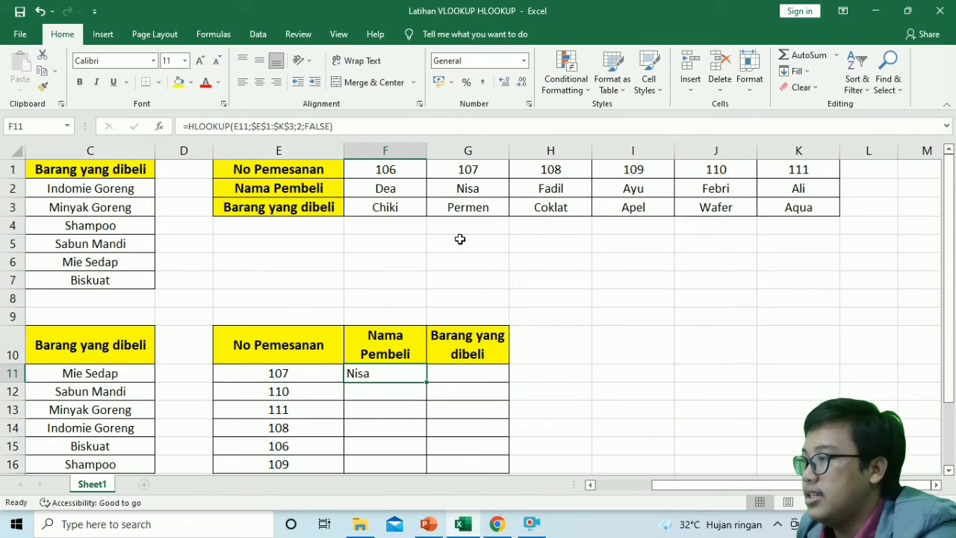
{"action": "left_click", "coordinate": [472, 174]}
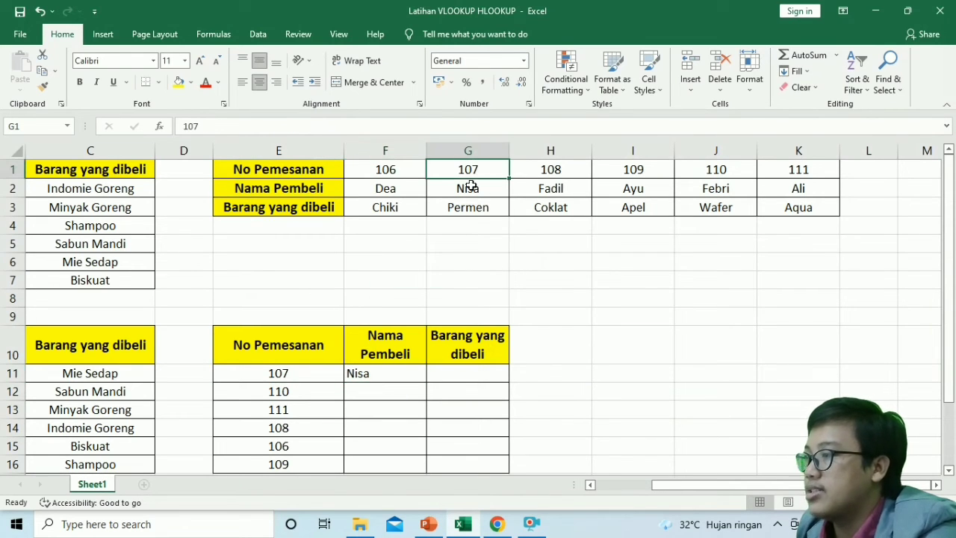
{"action": "left_click", "coordinate": [466, 186]}
{"action": "left_click", "coordinate": [384, 281]}
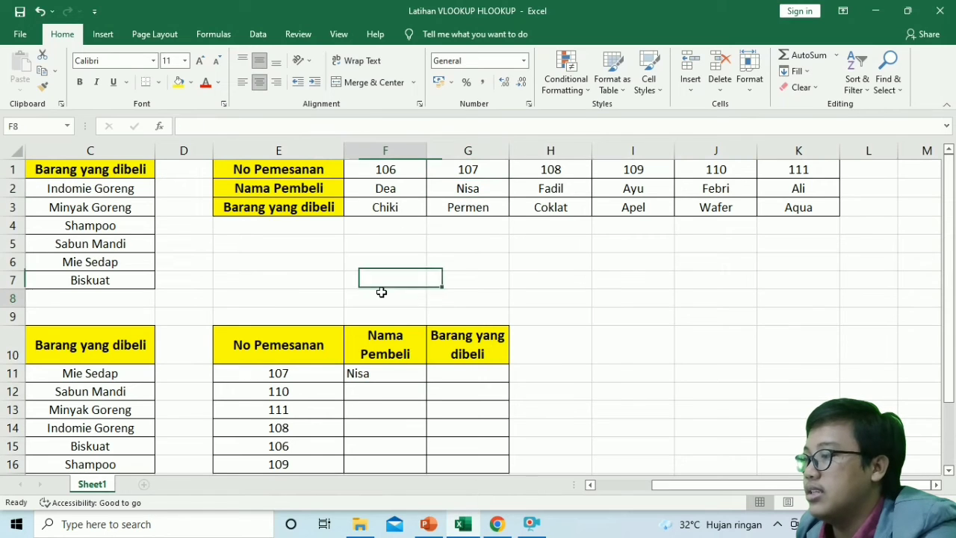
{"action": "left_click", "coordinate": [381, 295]}
Step: Fill the F11 formula down through F16 to look up the remaining buyer names
{"action": "scroll", "coordinate": [348, 374], "scroll_direction": "down", "scroll_amount": 2}
{"action": "left_click", "coordinate": [382, 255]}
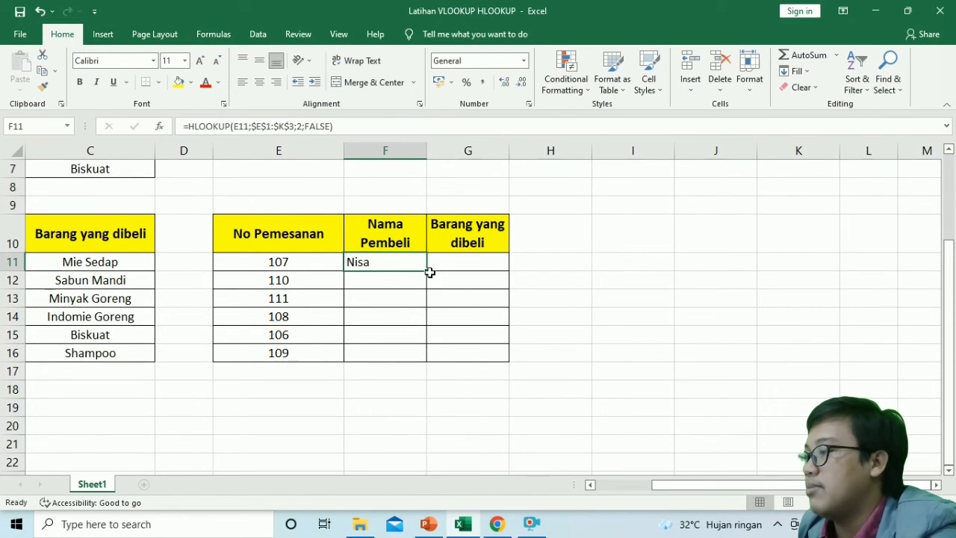
{"action": "left_click_drag", "start_coordinate": [427, 270], "coordinate": [427, 365]}
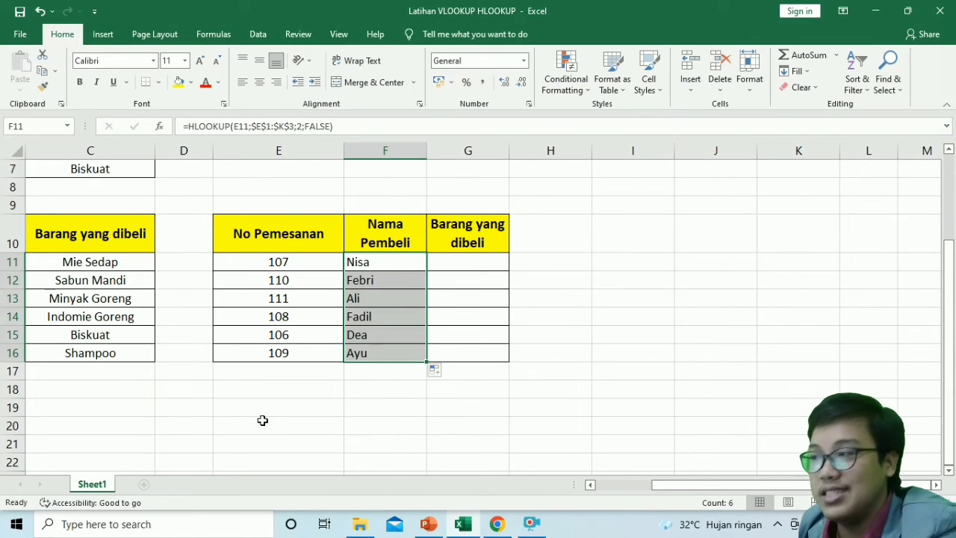
{"action": "left_click", "coordinate": [269, 394]}
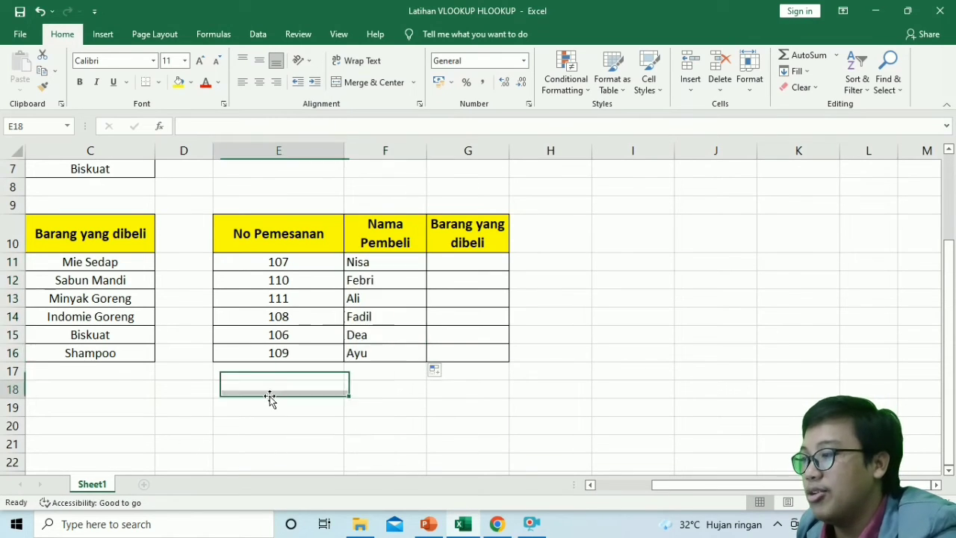
Step: Check the buyer name looked up in F12 against the horizontal source table E1:K3
{"action": "left_click", "coordinate": [383, 284]}
{"action": "scroll", "coordinate": [381, 372], "scroll_direction": "up", "scroll_amount": 2}
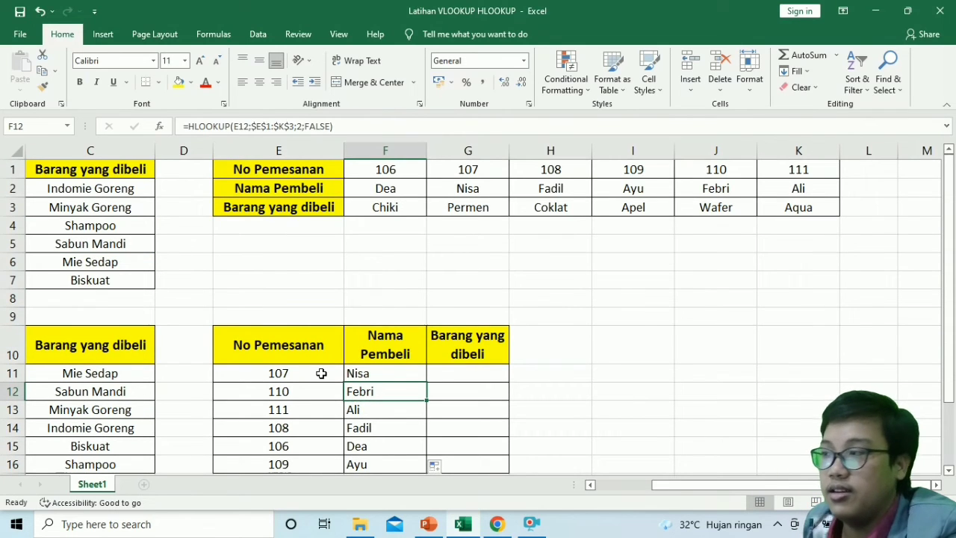
{"action": "left_click", "coordinate": [565, 290]}
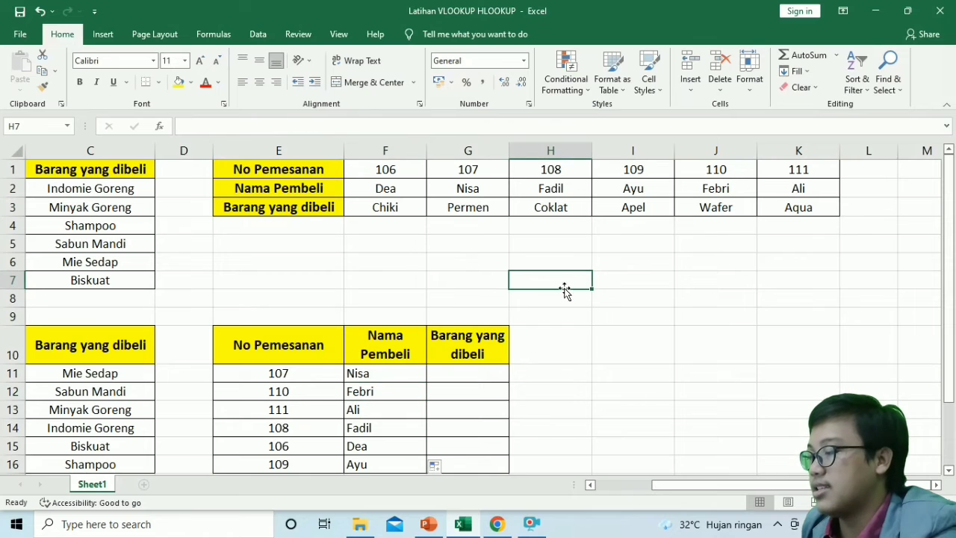
{"action": "left_click", "coordinate": [470, 278]}
Step: Start an HLOOKUP formula in G11 with the order number in E11 as the lookup value
{"action": "scroll", "coordinate": [463, 269], "scroll_direction": "down", "scroll_amount": 2}
{"action": "left_click", "coordinate": [462, 267]}
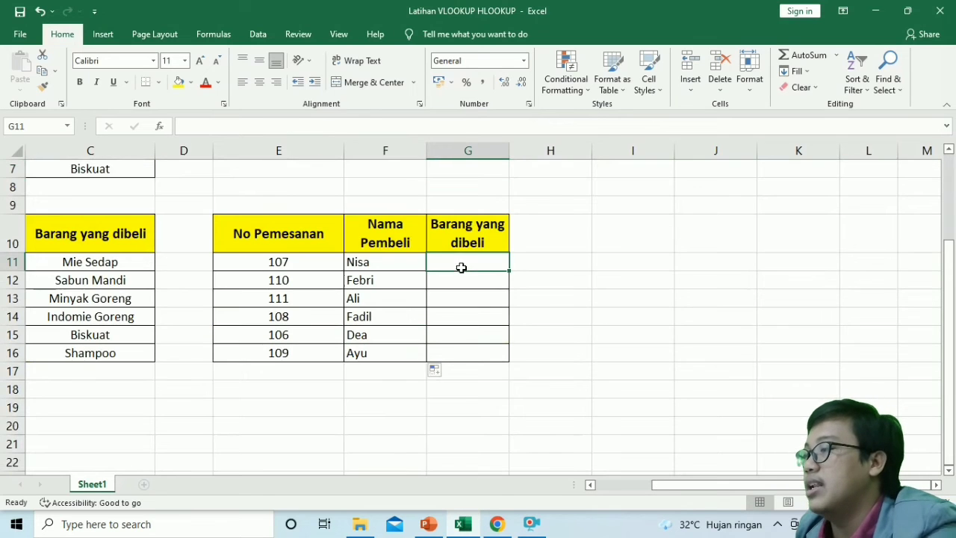
{"action": "scroll", "coordinate": [462, 268], "scroll_direction": "up", "scroll_amount": 2}
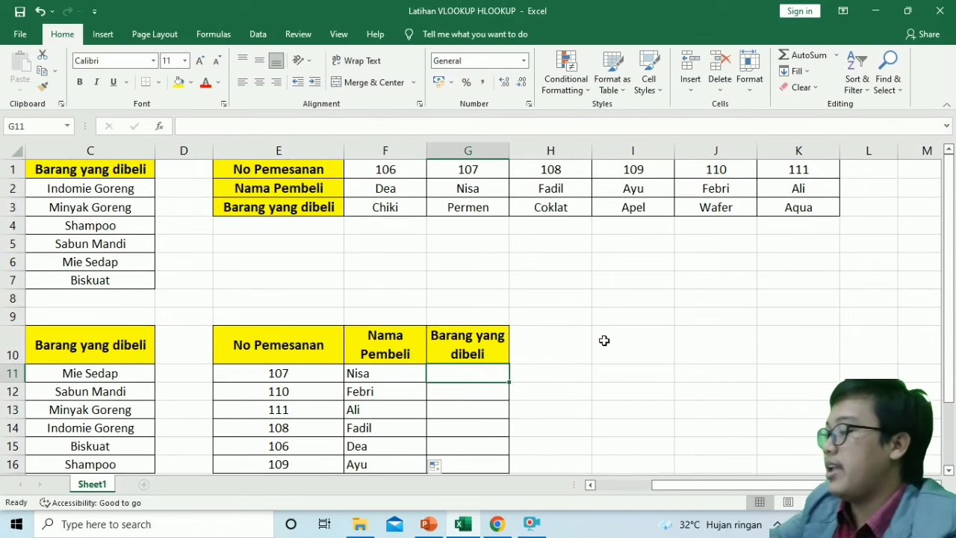
{"action": "type", "text": "="}
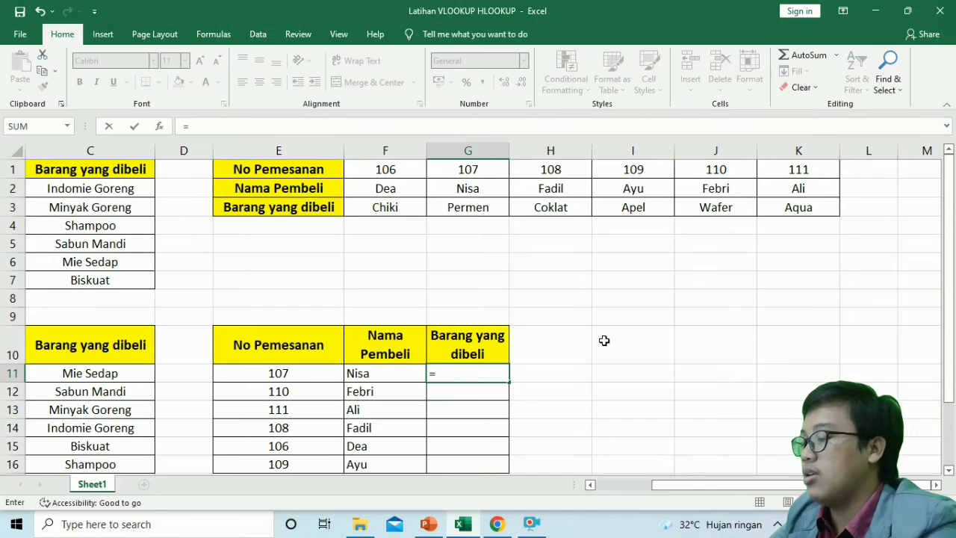
{"action": "type", "text": "HL"}
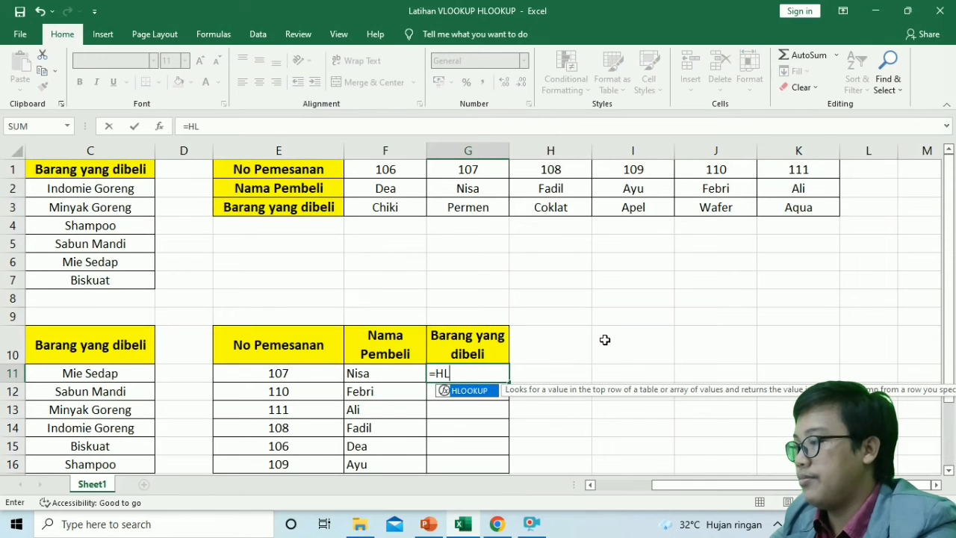
{"action": "type", "text": "OOKUP"}
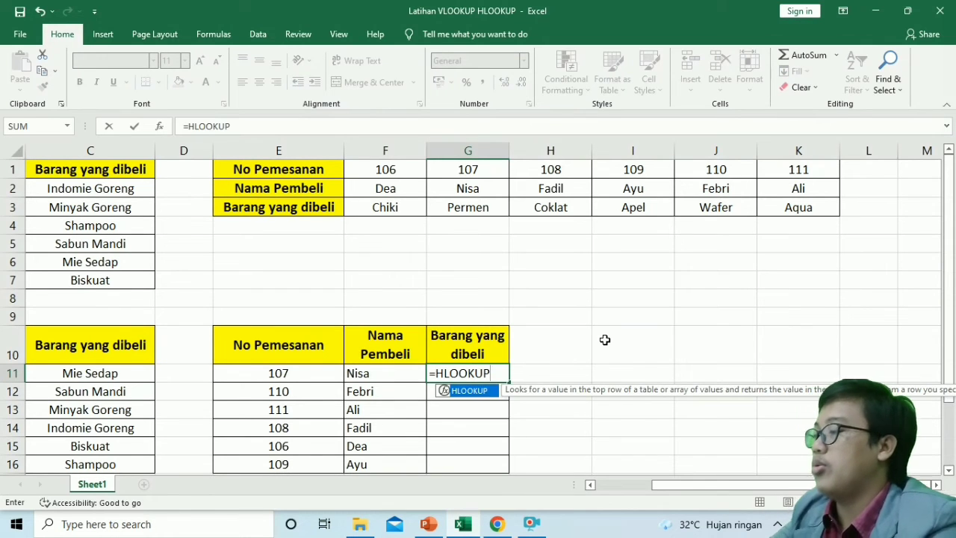
{"action": "type", "text": "("}
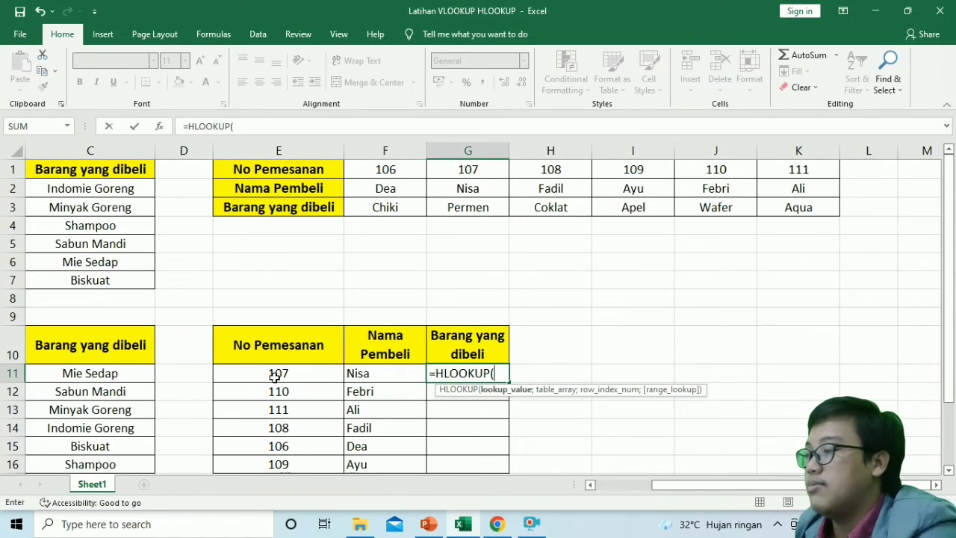
{"action": "type", "text": "E"}
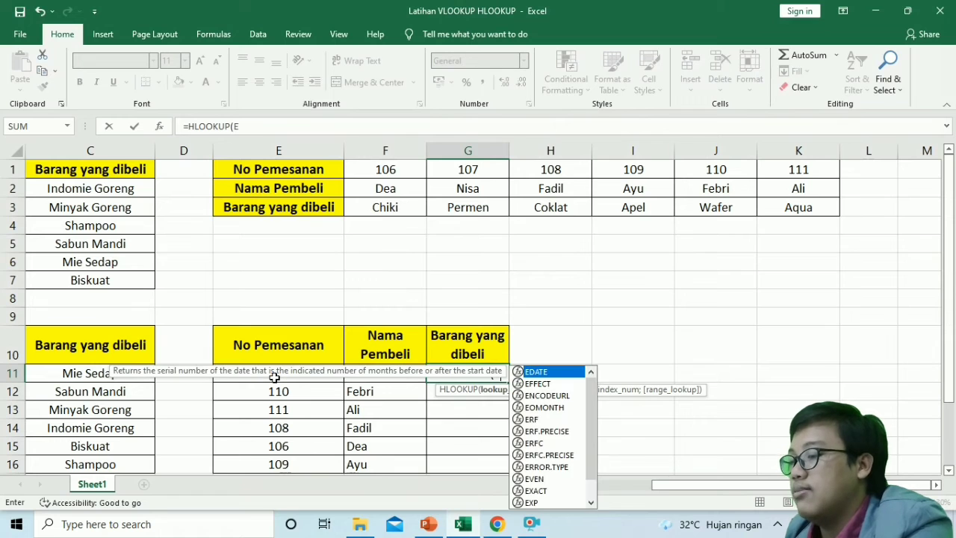
{"action": "type", "text": "!!"}
{"action": "key", "text": "BackSpace"}
{"action": "key", "text": "BackSpace"}
{"action": "type", "text": "11"}
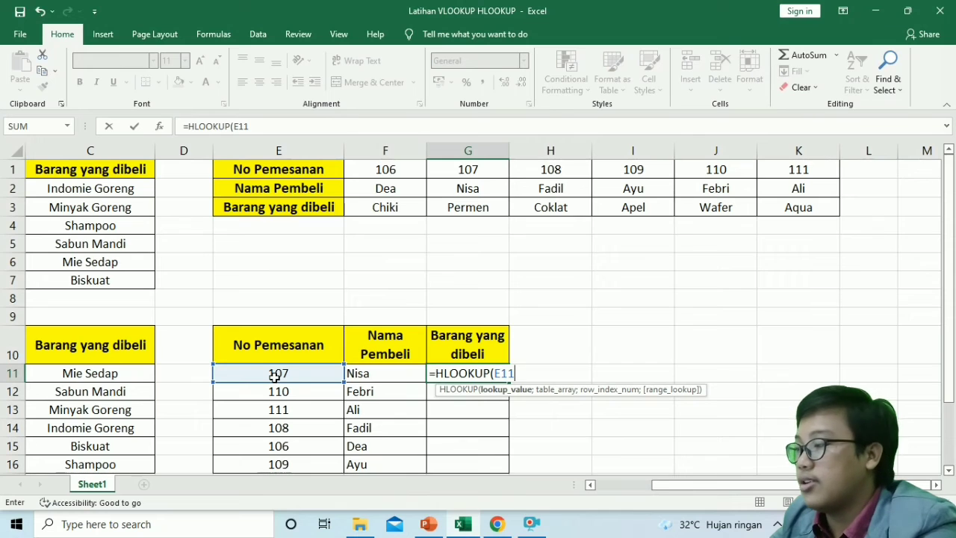
{"action": "type", "text": ";"}
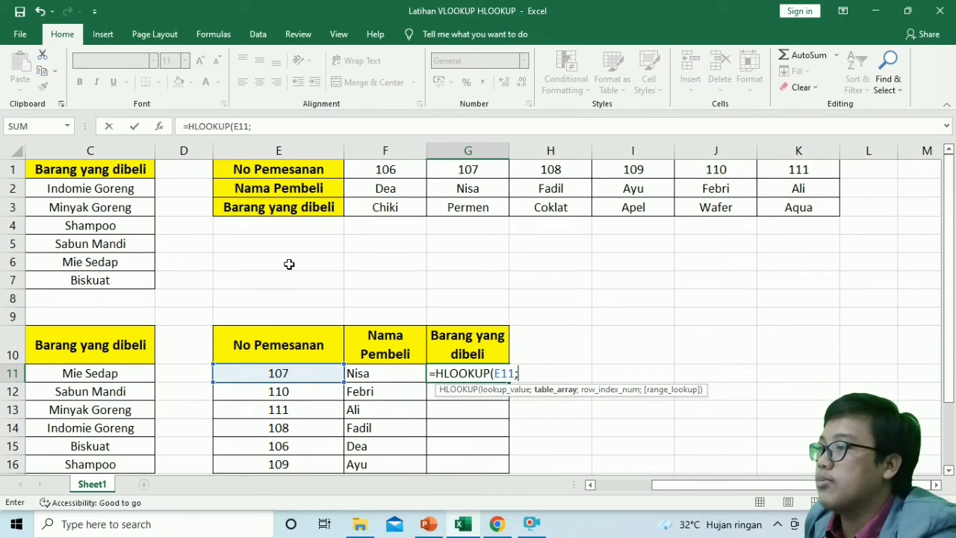
Step: Complete the G11 HLOOKUP formula with the relative range E1:K3, row index 3 and an exact match (false)
{"action": "left_click", "coordinate": [276, 170]}
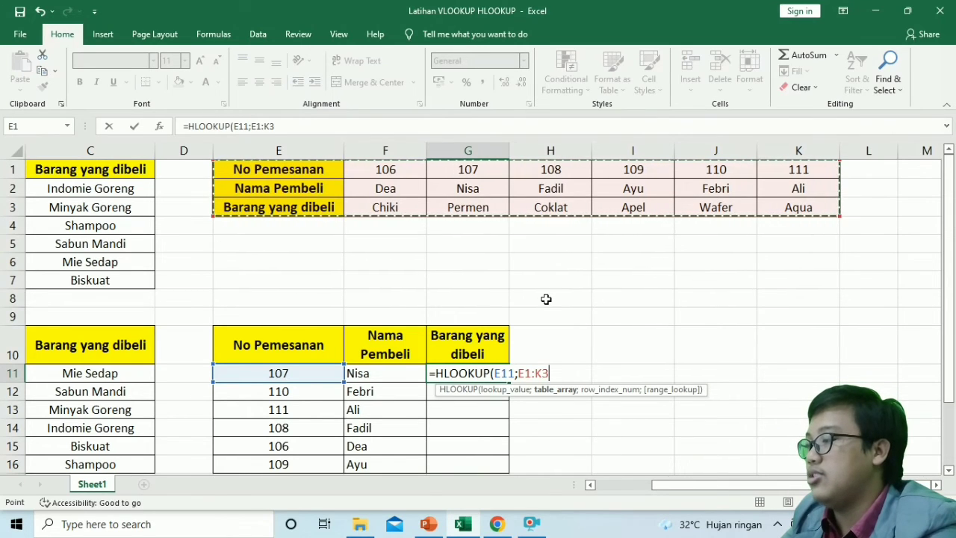
{"action": "type", "text": ";"}
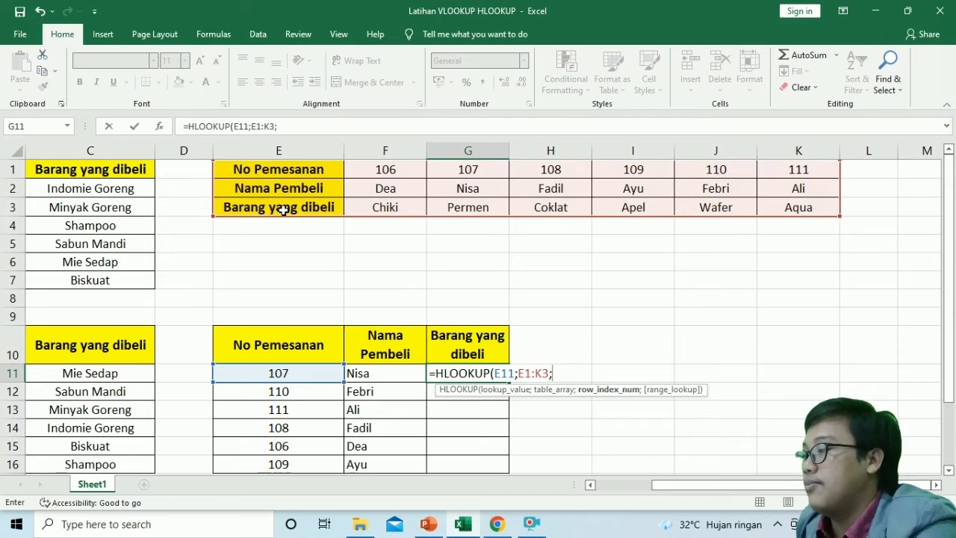
{"action": "type", "text": "3;"}
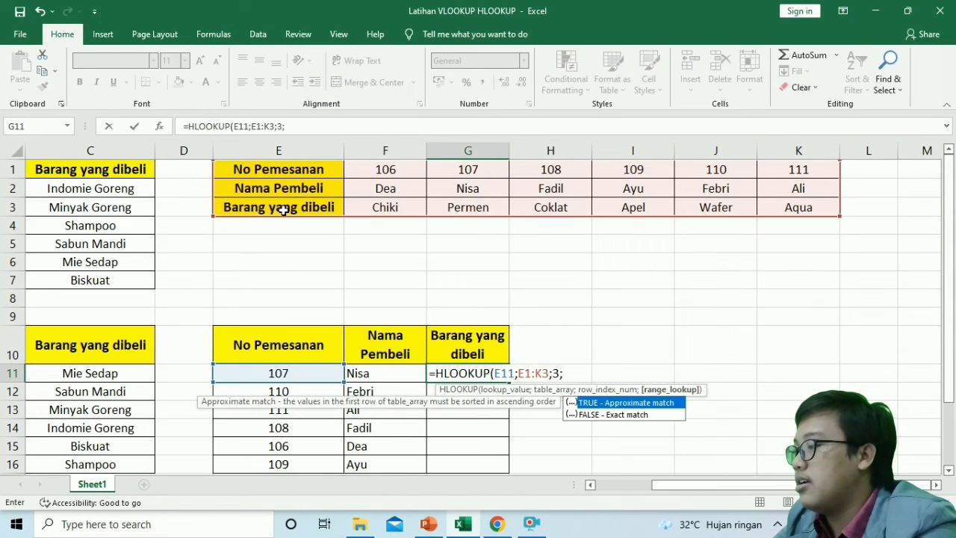
{"action": "type", "text": "fa"}
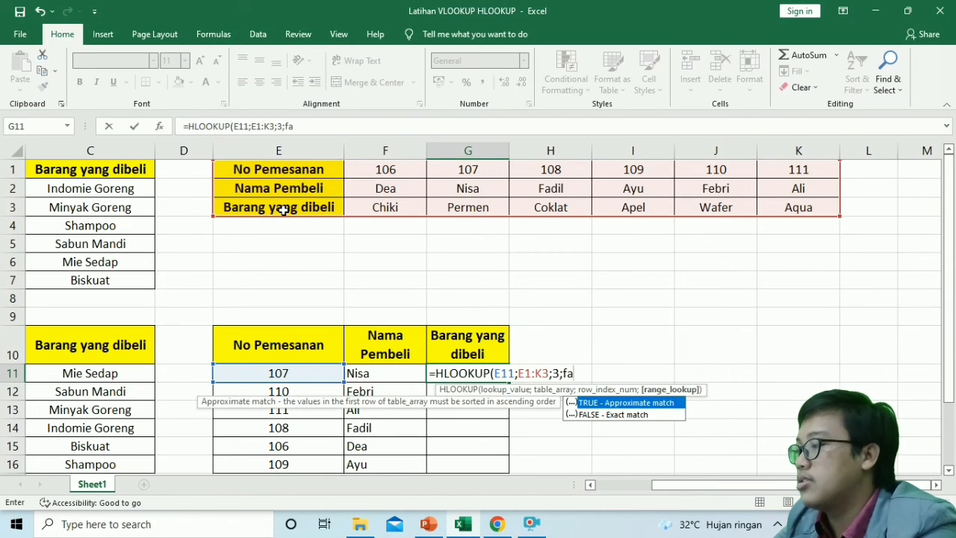
{"action": "type", "text": "lse)"}
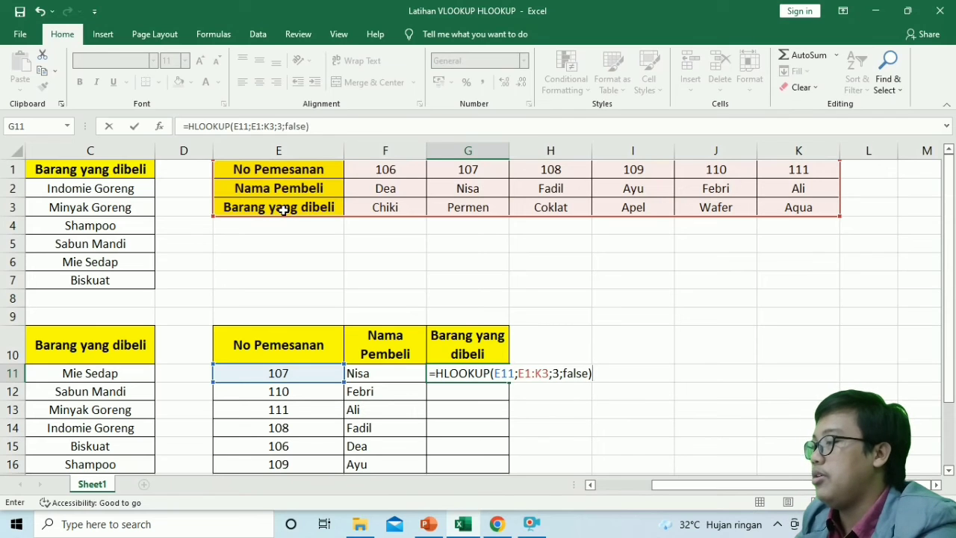
{"action": "key", "text": "Return"}
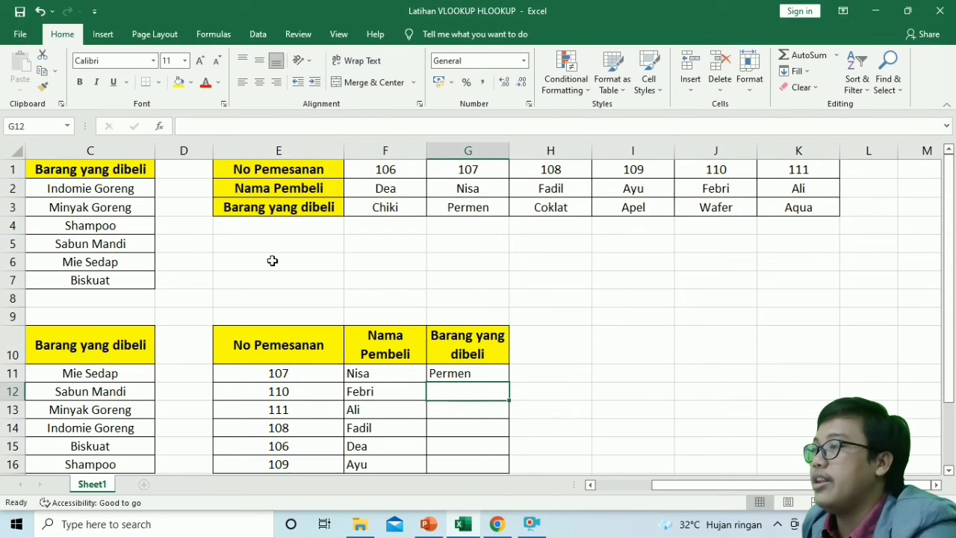
Step: Compare the purchased item looked up in G11 with the matching order's column in the source table E1:K3
{"action": "left_click", "coordinate": [476, 376]}
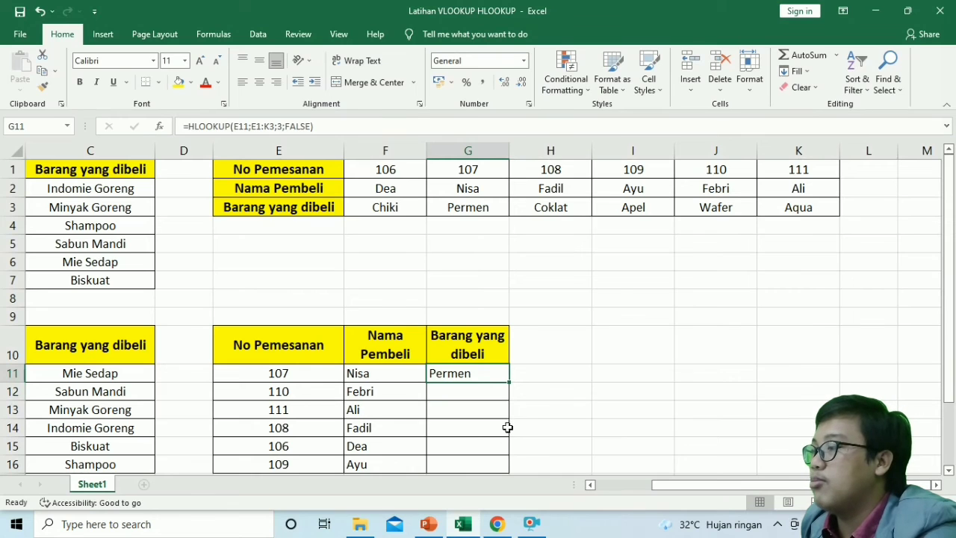
{"action": "left_click", "coordinate": [576, 408]}
{"action": "left_click", "coordinate": [471, 380]}
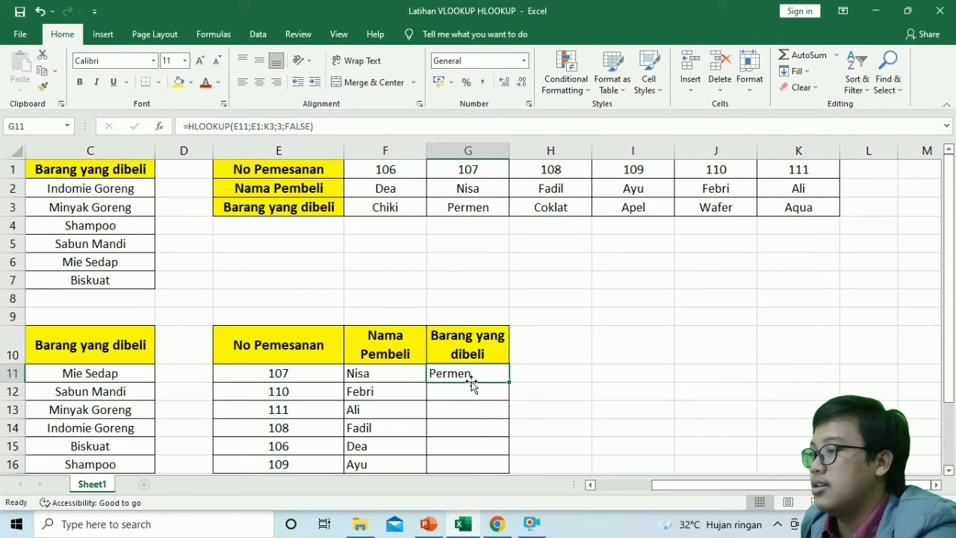
{"action": "left_click", "coordinate": [310, 378]}
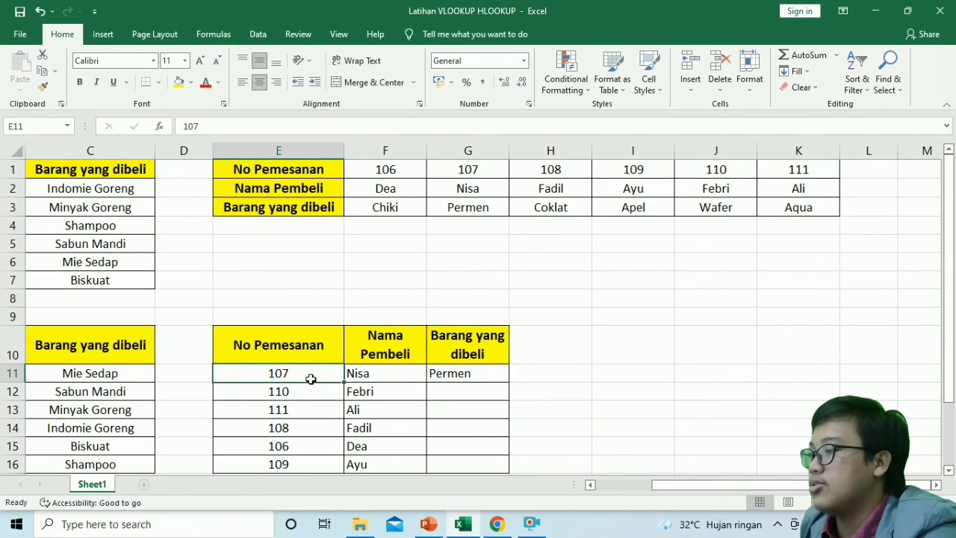
{"action": "left_click", "coordinate": [491, 168]}
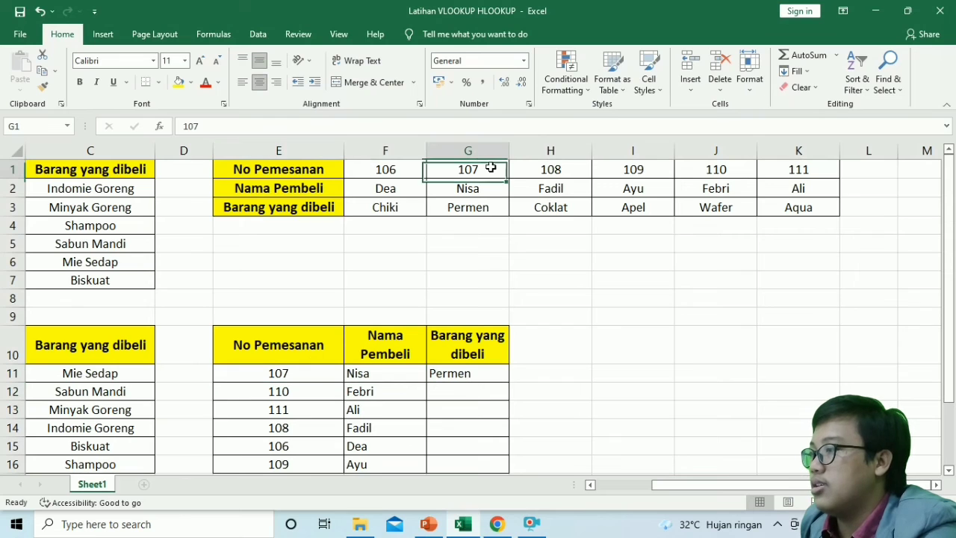
{"action": "left_click", "coordinate": [401, 377]}
{"action": "left_click", "coordinate": [452, 372]}
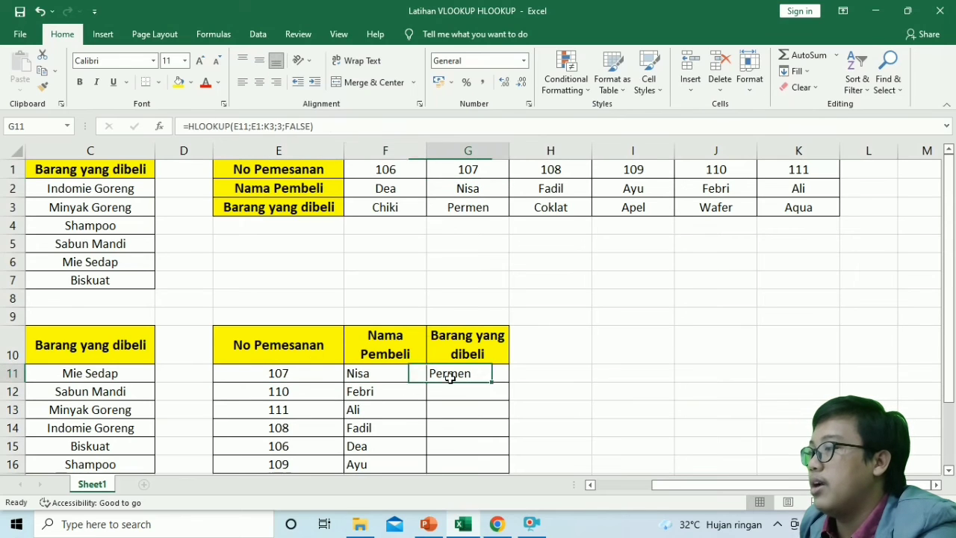
{"action": "left_click", "coordinate": [486, 210]}
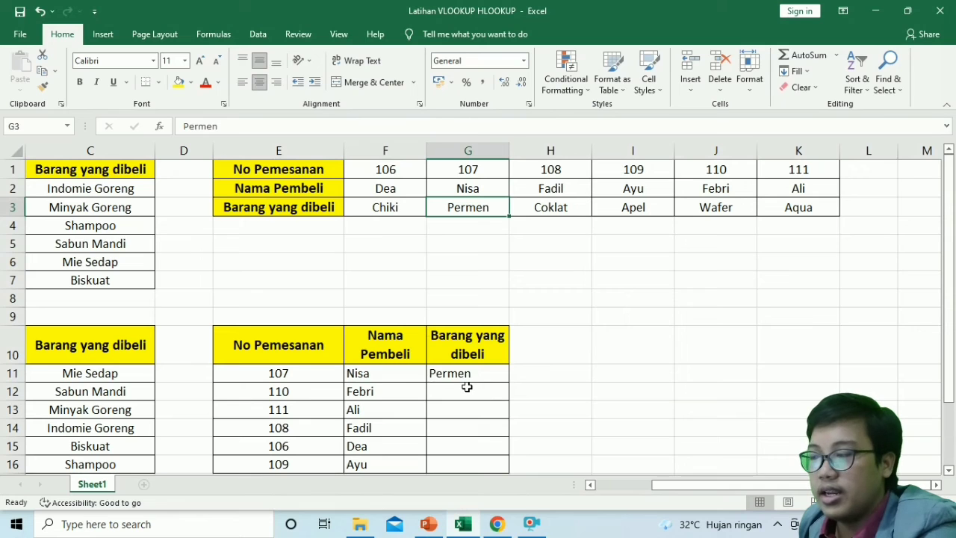
Step: Fill the G11 formula down through G16 to look up the remaining purchased items
{"action": "left_click", "coordinate": [498, 374]}
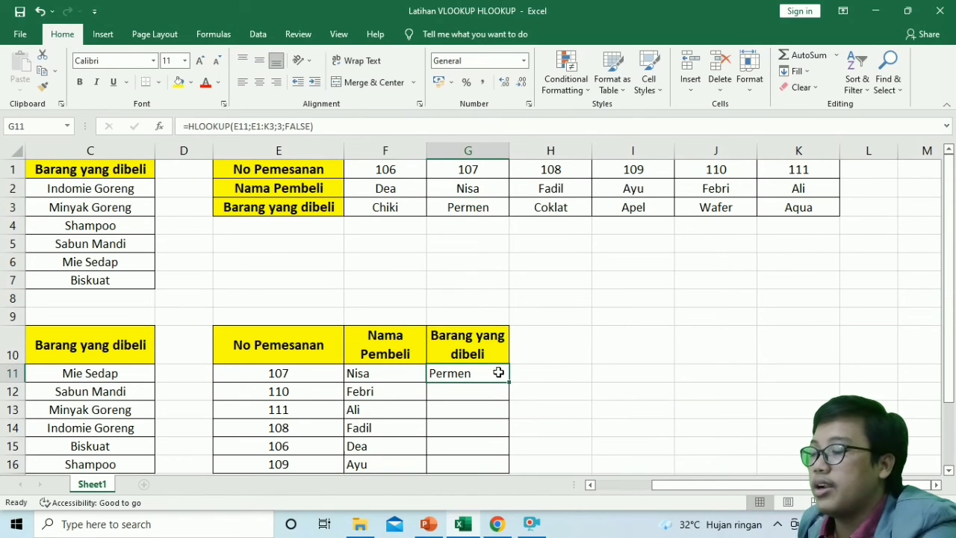
{"action": "scroll", "coordinate": [567, 352], "scroll_direction": "down", "scroll_amount": 1}
{"action": "left_click", "coordinate": [487, 349]}
{"action": "left_click", "coordinate": [468, 312]}
{"action": "left_click_drag", "start_coordinate": [507, 326], "coordinate": [496, 412]}
{"action": "left_click", "coordinate": [539, 375]}
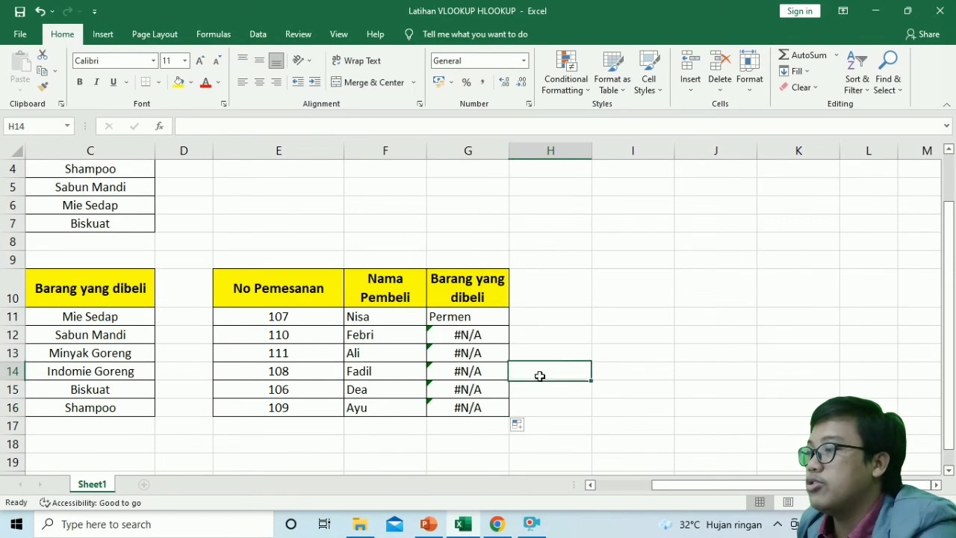
Step: Inspect the filled HLOOKUP formulas from G12 through G16 one by one, checking their table ranges
{"action": "left_click", "coordinate": [472, 329]}
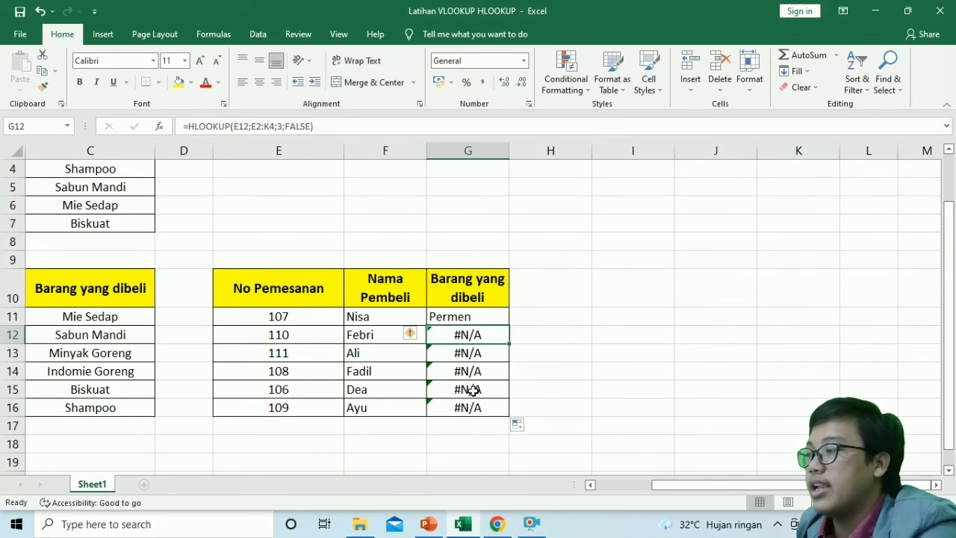
{"action": "left_click", "coordinate": [472, 357]}
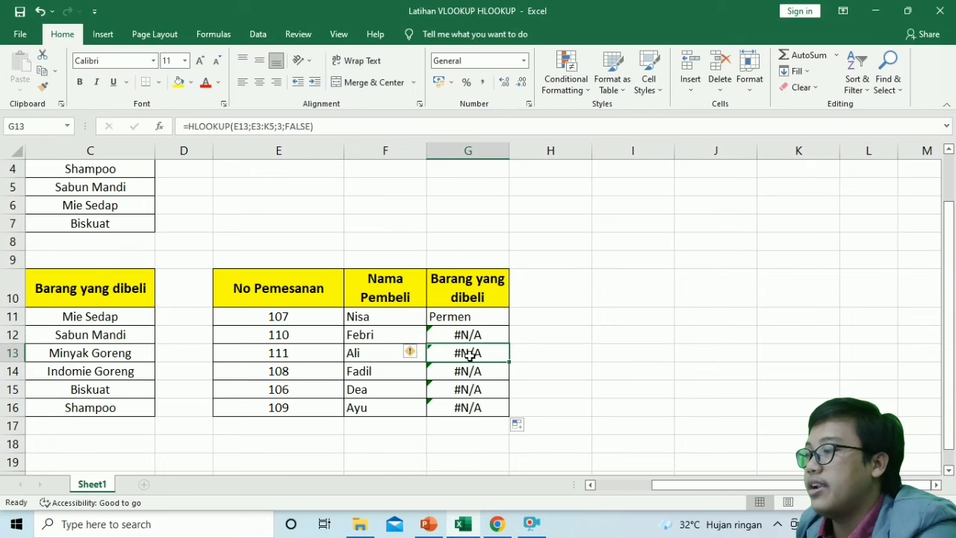
{"action": "left_click", "coordinate": [481, 373]}
{"action": "left_click", "coordinate": [481, 390]}
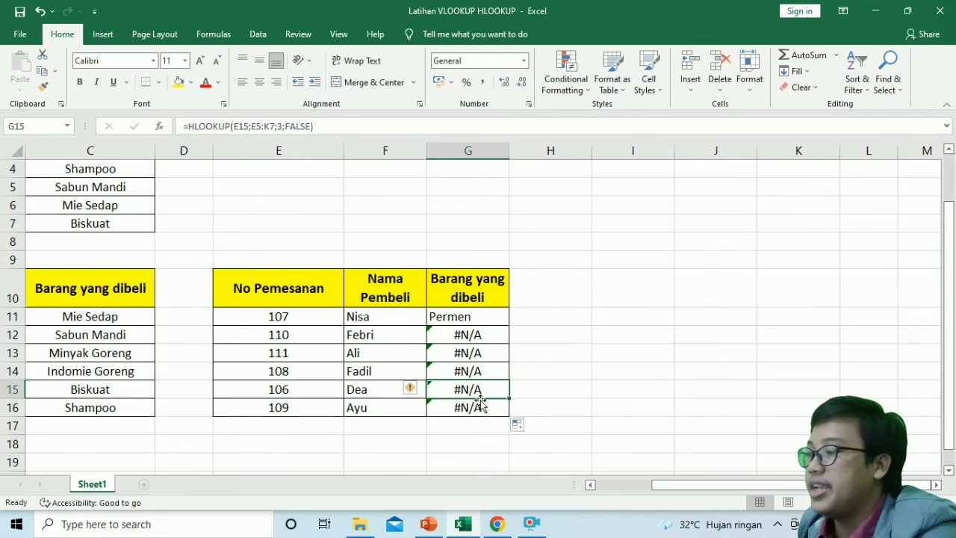
{"action": "left_click", "coordinate": [483, 417]}
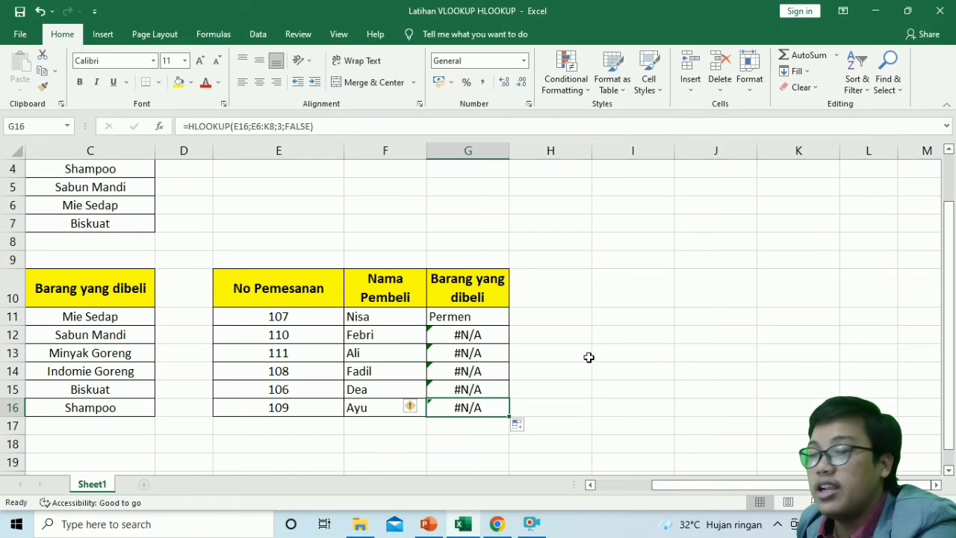
Step: Check the table range used by the G12 formula against the position of the source table E1:K3
{"action": "scroll", "coordinate": [584, 363], "scroll_direction": "up", "scroll_amount": 1}
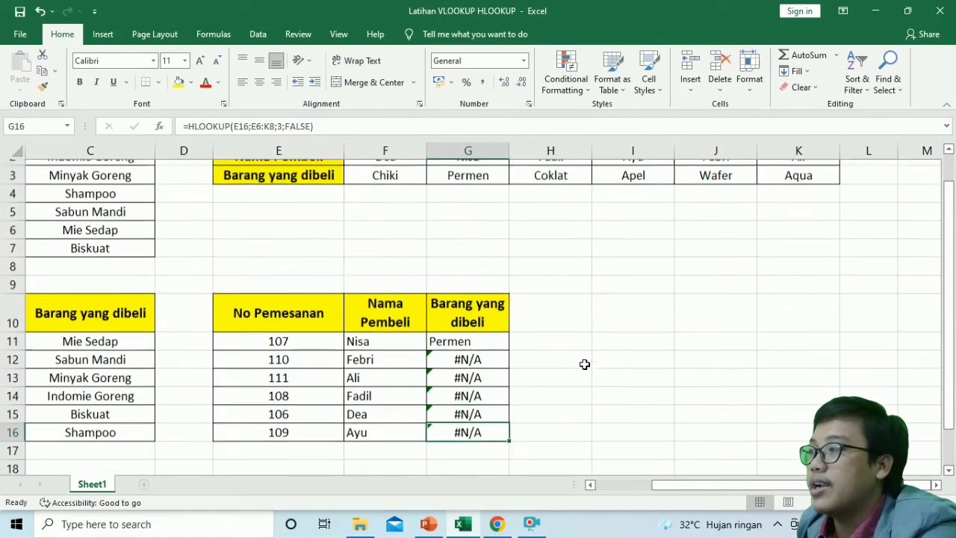
{"action": "left_click", "coordinate": [517, 249]}
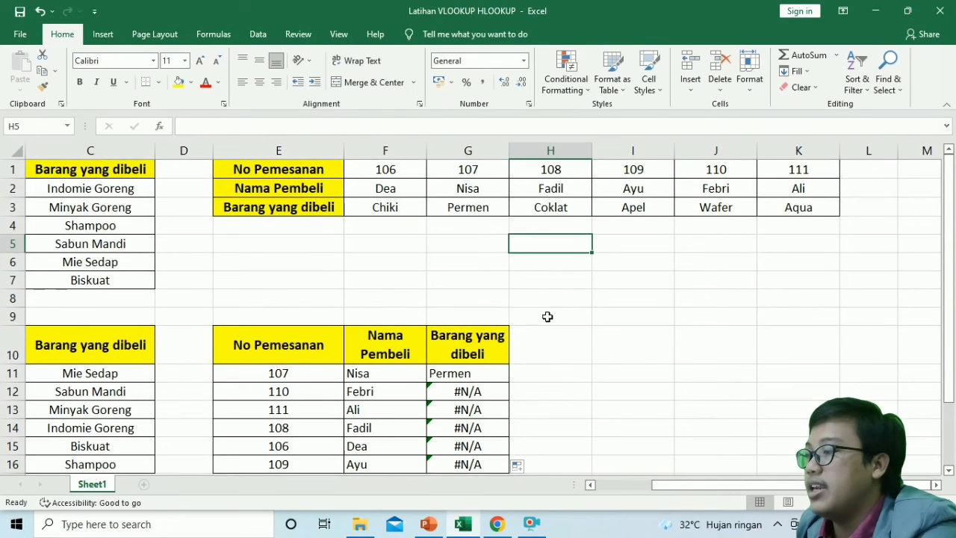
{"action": "scroll", "coordinate": [548, 318], "scroll_direction": "down", "scroll_amount": 2}
{"action": "left_click", "coordinate": [487, 282]}
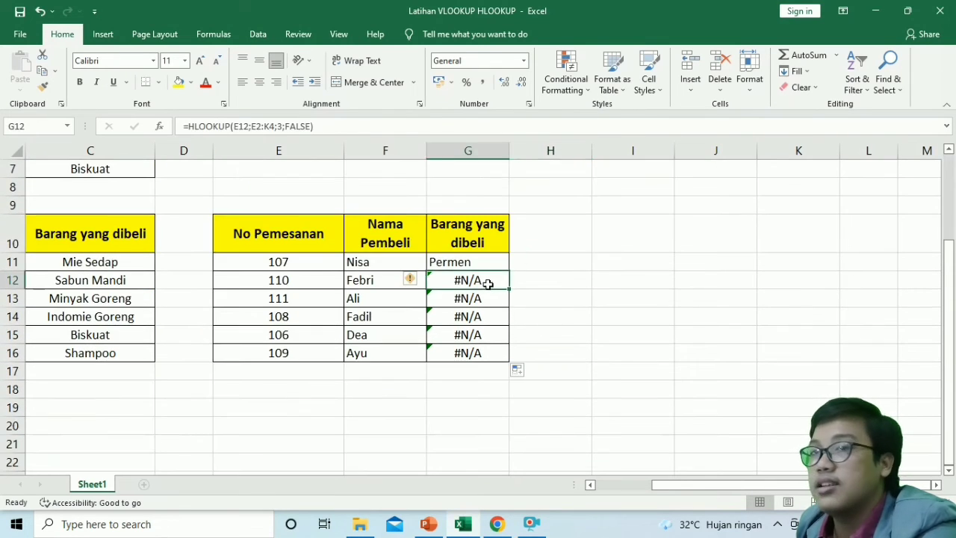
{"action": "left_click", "coordinate": [471, 388]}
{"action": "scroll", "coordinate": [470, 389], "scroll_direction": "up", "scroll_amount": 2}
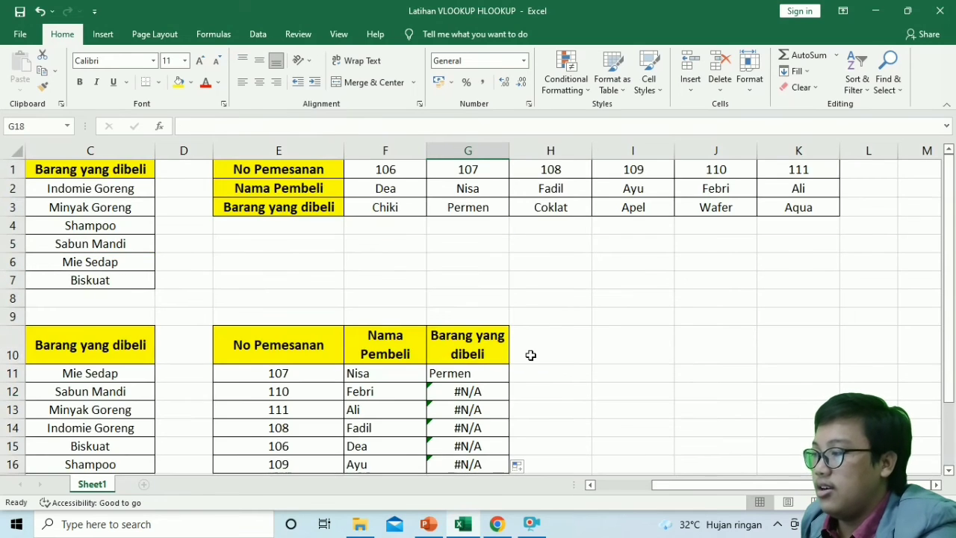
{"action": "scroll", "coordinate": [553, 344], "scroll_direction": "down", "scroll_amount": 2}
{"action": "left_click", "coordinate": [578, 332]}
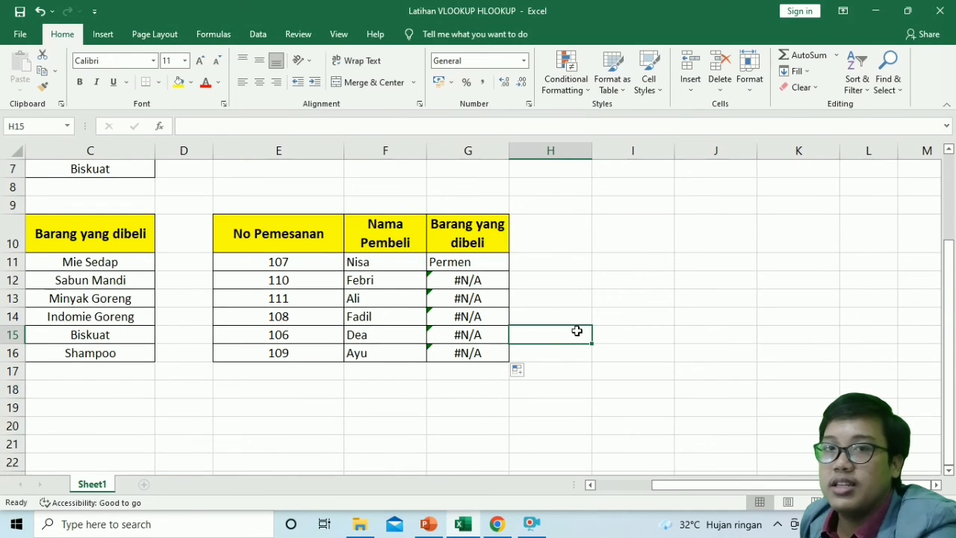
{"action": "scroll", "coordinate": [584, 359], "scroll_direction": "up", "scroll_amount": 2}
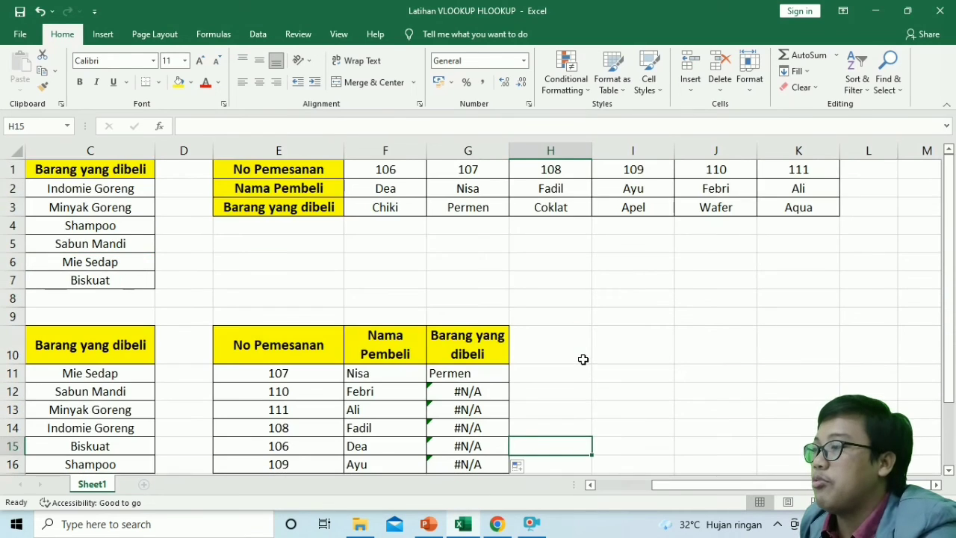
Step: Clear the HLOOKUP formulas from G11 through G16 in the lower order table
{"action": "scroll", "coordinate": [505, 308], "scroll_direction": "down", "scroll_amount": 2}
{"action": "left_click", "coordinate": [495, 309]}
{"action": "left_click", "coordinate": [472, 356]}
{"action": "left_click", "coordinate": [483, 375]}
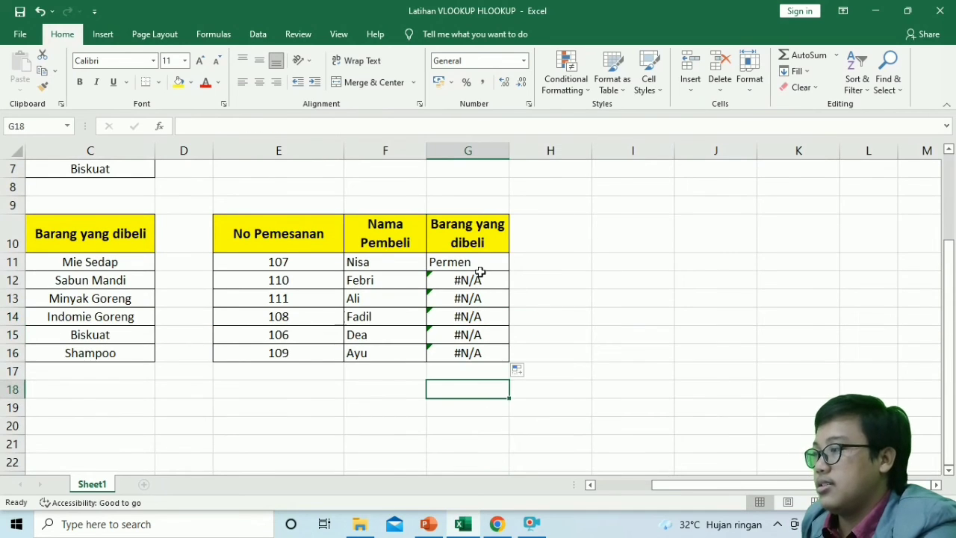
{"action": "left_click_drag", "start_coordinate": [478, 265], "coordinate": [490, 352]}
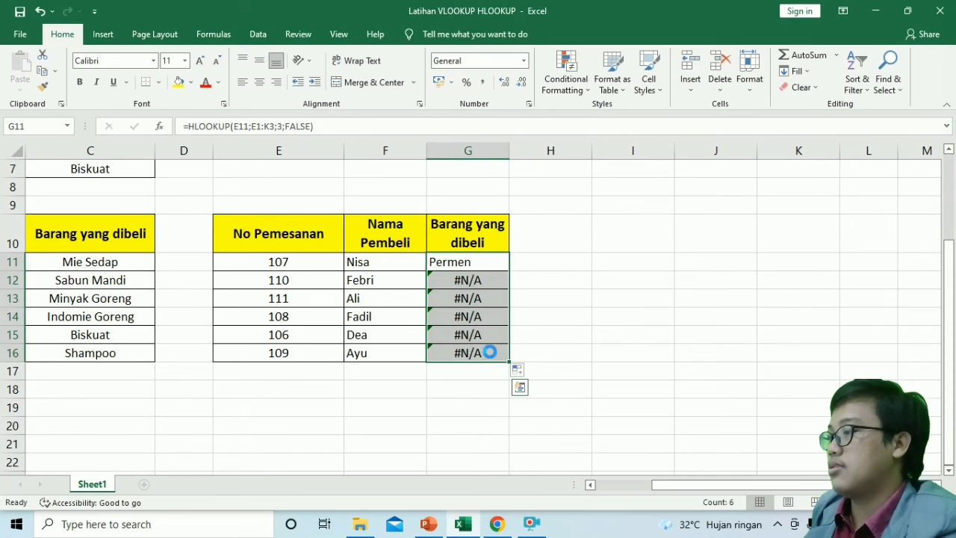
{"action": "key", "text": "Delete"}
{"action": "left_click", "coordinate": [583, 315]}
Step: Enter =HLOOKUP(E11;$E$1:$K$3;3;FALSE) in G11, with the source table range locked as an absolute reference
{"action": "left_click", "coordinate": [471, 263]}
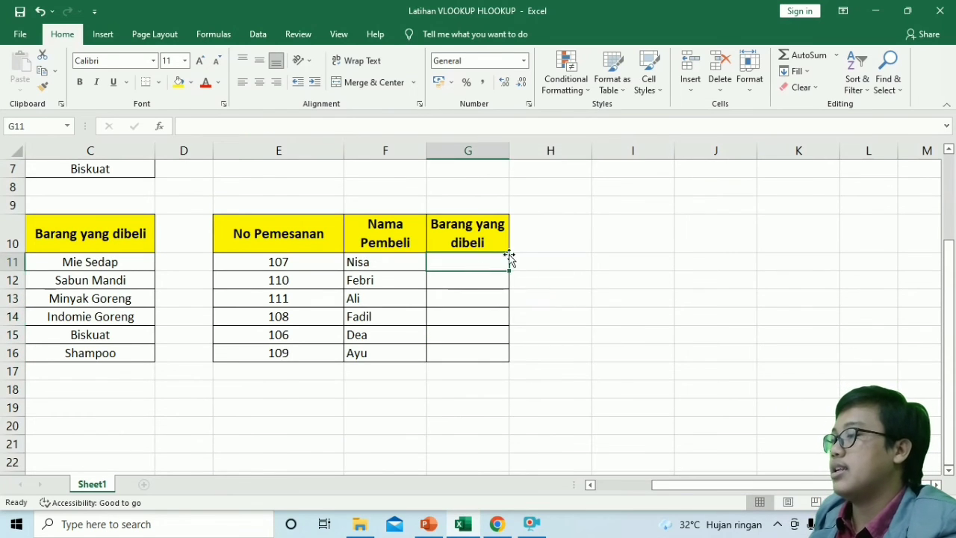
{"action": "scroll", "coordinate": [615, 262], "scroll_direction": "up", "scroll_amount": 2}
{"action": "type", "text": "=H"}
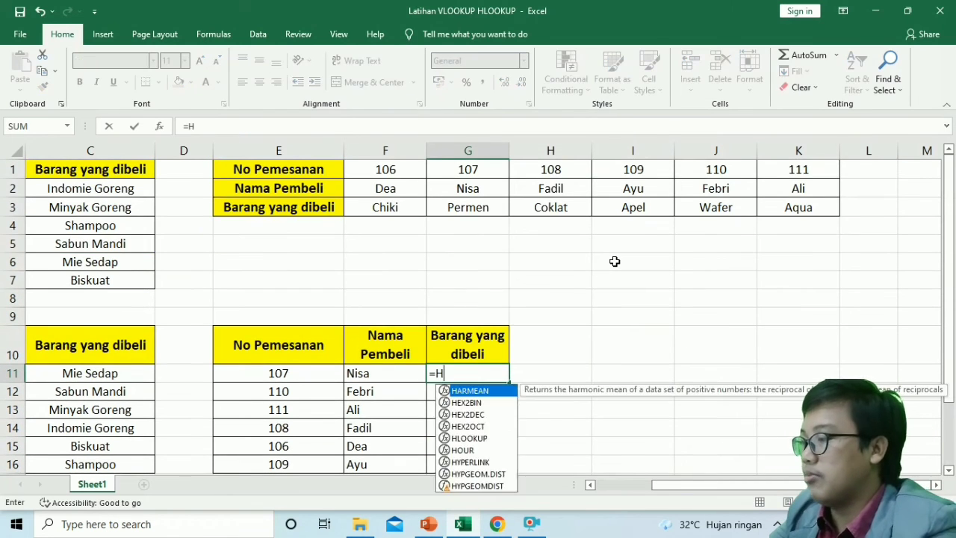
{"action": "type", "text": "LOOKUP"}
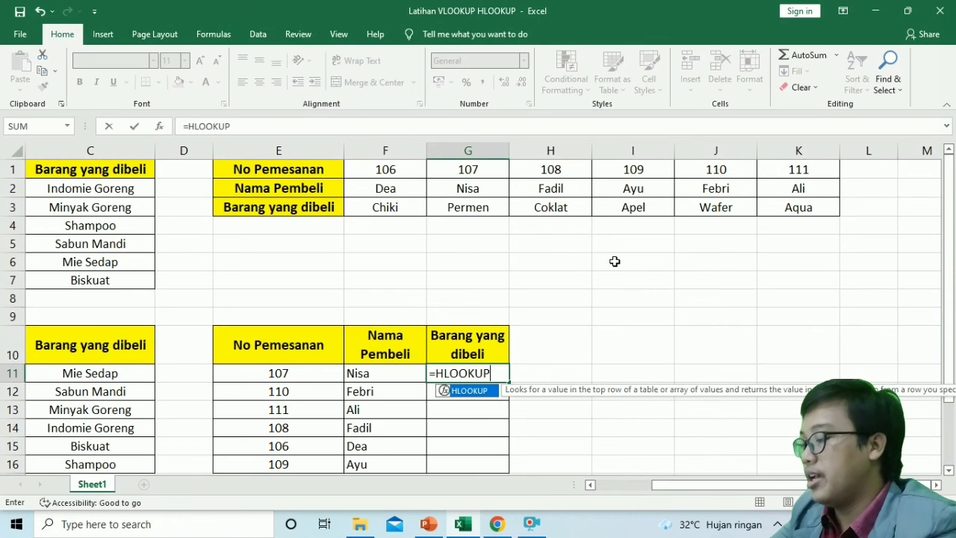
{"action": "type", "text": "("}
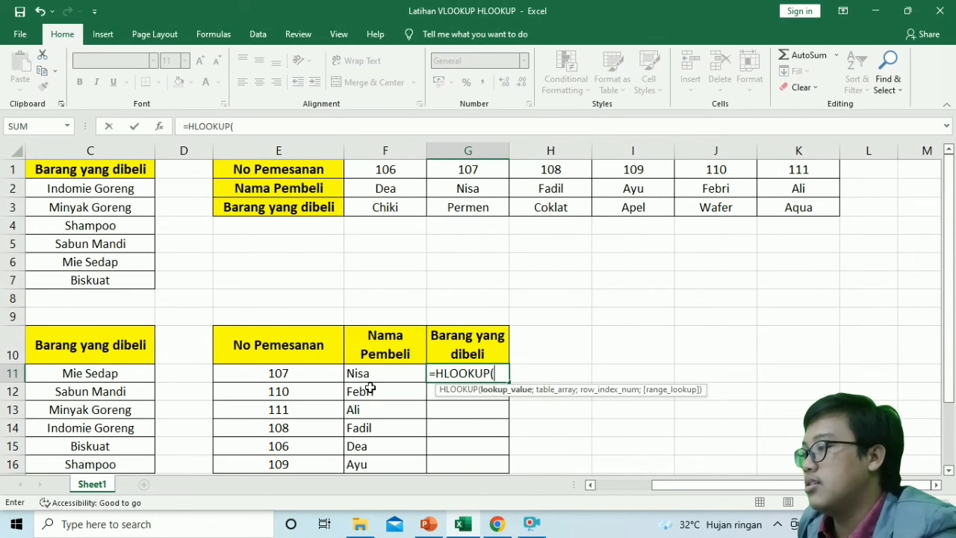
{"action": "type", "text": "E11;"}
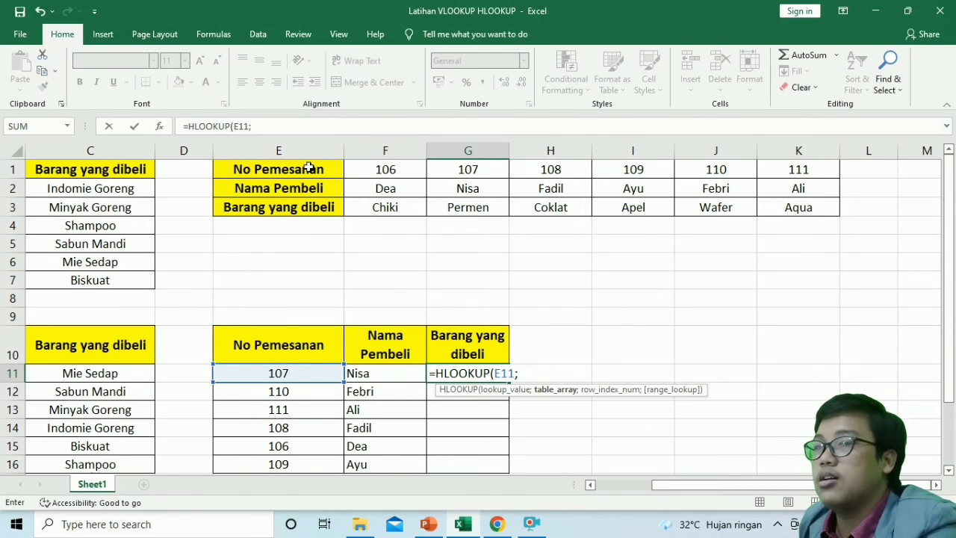
{"action": "left_click_drag", "start_coordinate": [308, 169], "coordinate": [810, 210]}
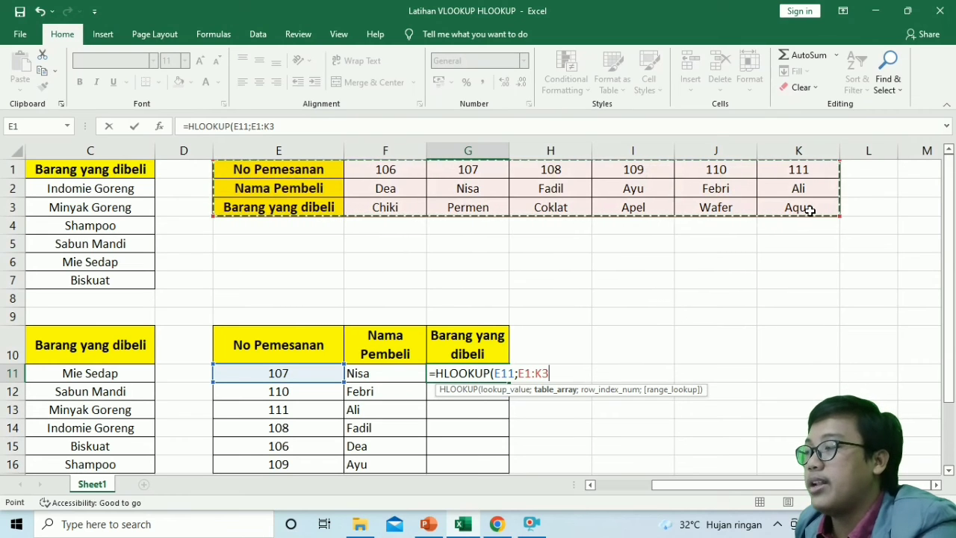
{"action": "key", "text": "F4"}
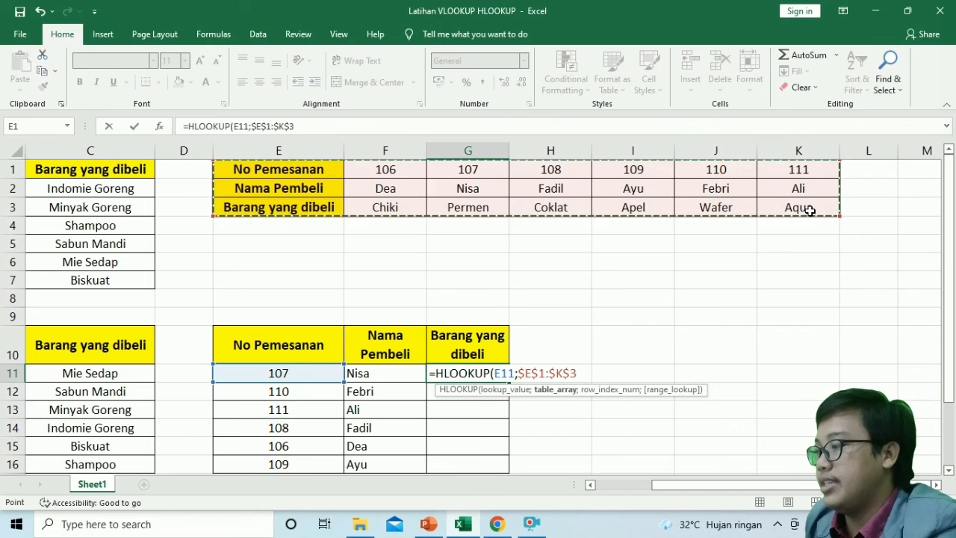
{"action": "type", "text": ";"}
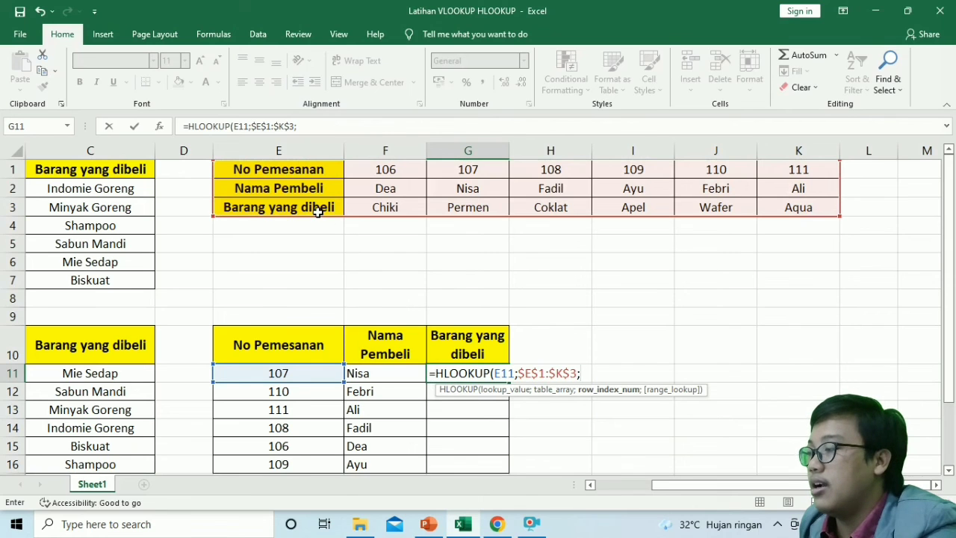
{"action": "type", "text": "3"}
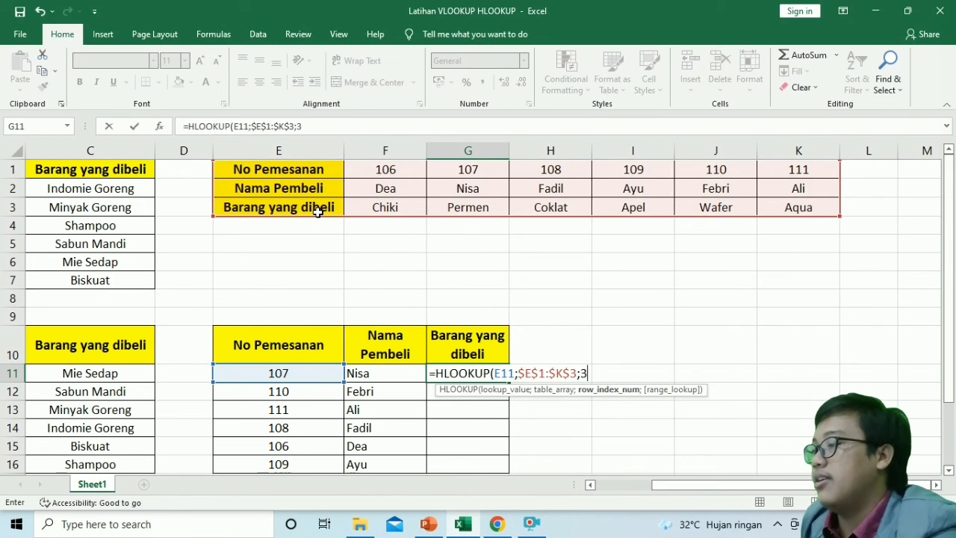
{"action": "type", "text": ";"}
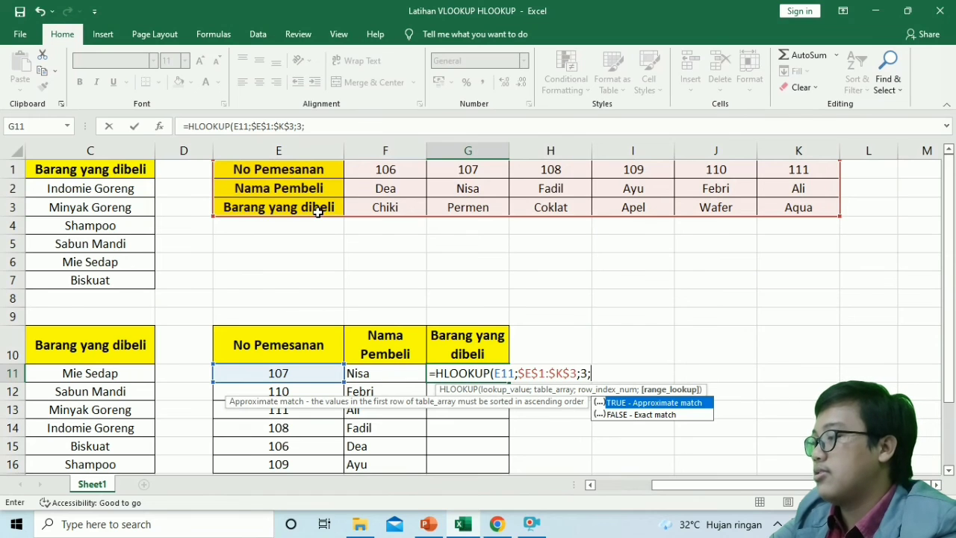
{"action": "type", "text": "false"}
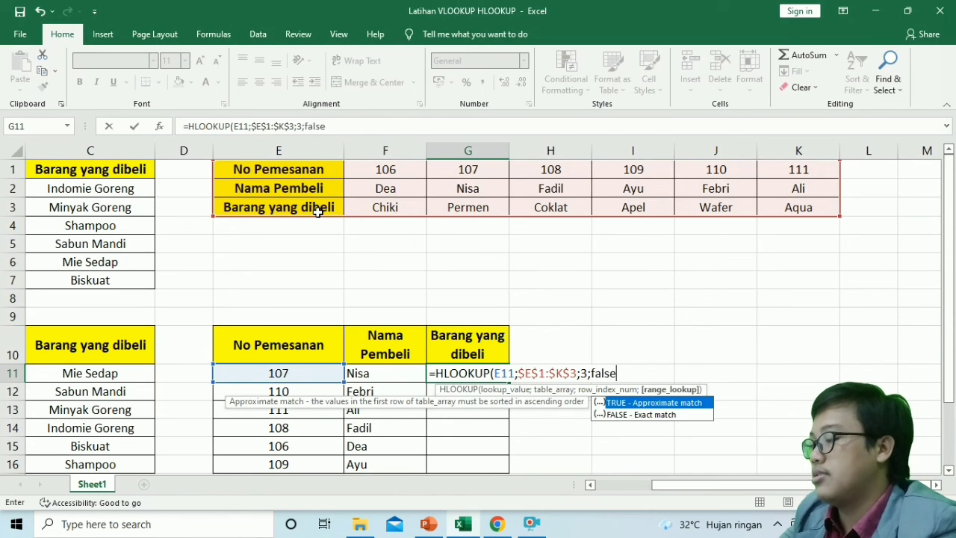
{"action": "type", "text": ")"}
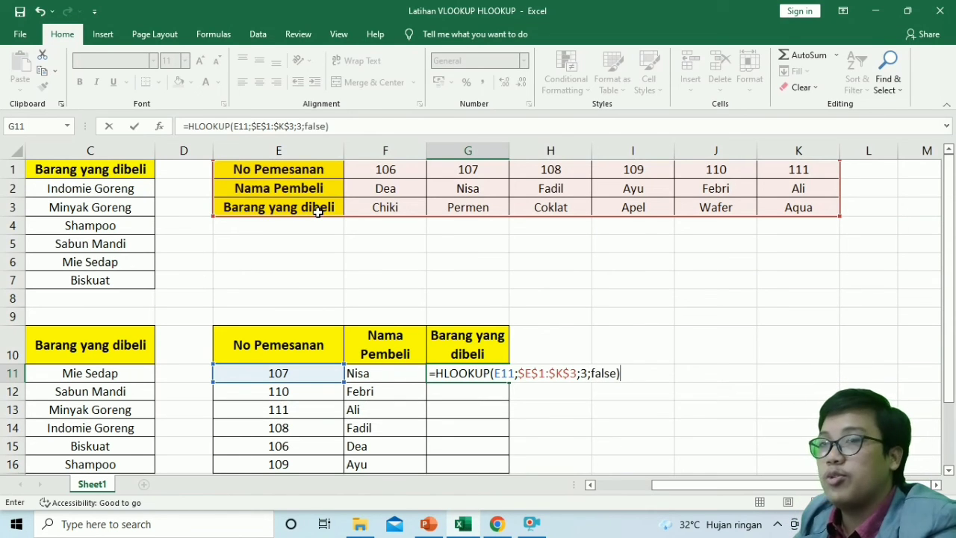
{"action": "key", "text": "Return"}
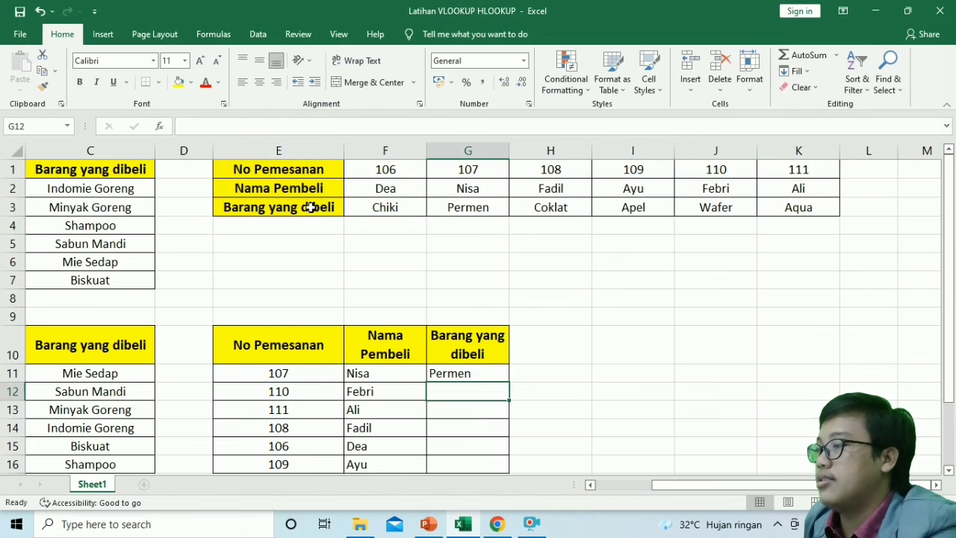
Step: Fill the G11 formula down through G16 and check the purchased items against the source table
{"action": "scroll", "coordinate": [314, 207], "scroll_direction": "down", "scroll_amount": 2}
{"action": "left_click", "coordinate": [456, 264]}
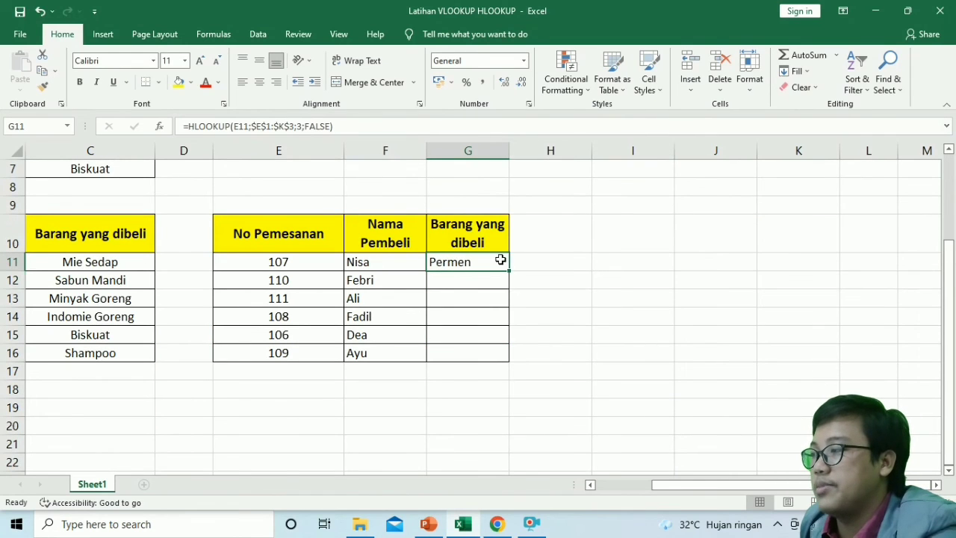
{"action": "left_click_drag", "start_coordinate": [510, 270], "coordinate": [513, 353]}
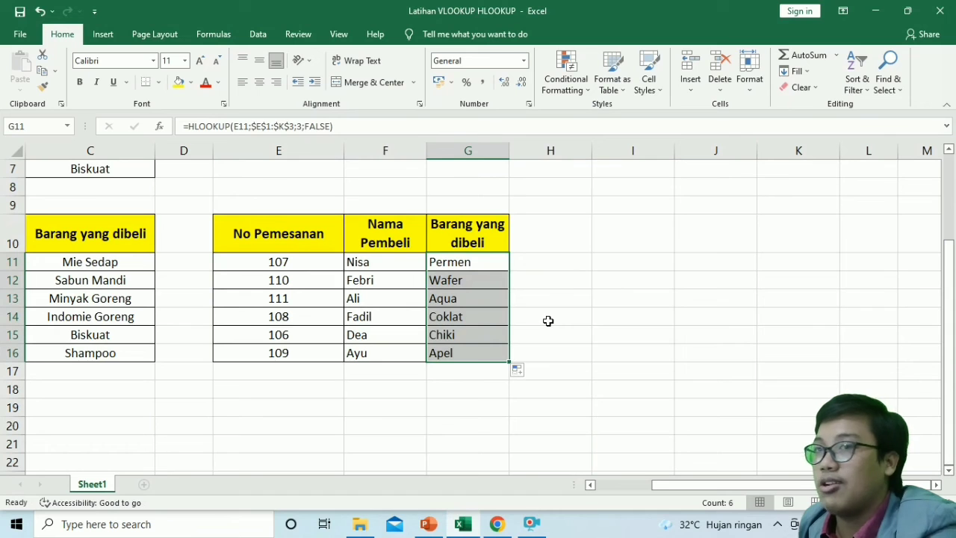
{"action": "left_click", "coordinate": [547, 320]}
{"action": "left_click", "coordinate": [481, 256]}
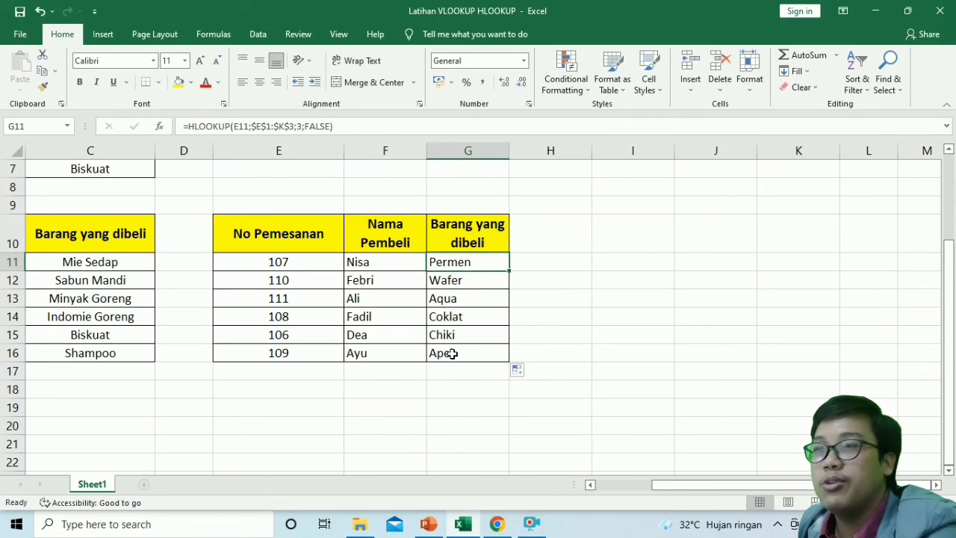
{"action": "left_click", "coordinate": [572, 319]}
{"action": "scroll", "coordinate": [568, 357], "scroll_direction": "up", "scroll_amount": 2}
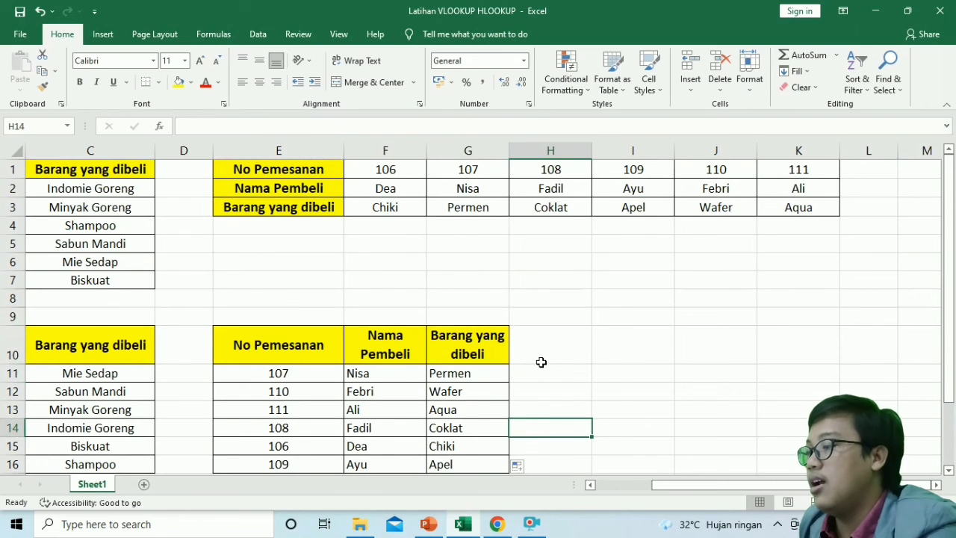
{"action": "left_click", "coordinate": [541, 364]}
Step: Switch to PowerPoint and present slide 22, "Rumus Akhir", to review the HLOOKUP formula's arguments, ending the show after the closing slide
{"action": "left_click", "coordinate": [431, 524]}
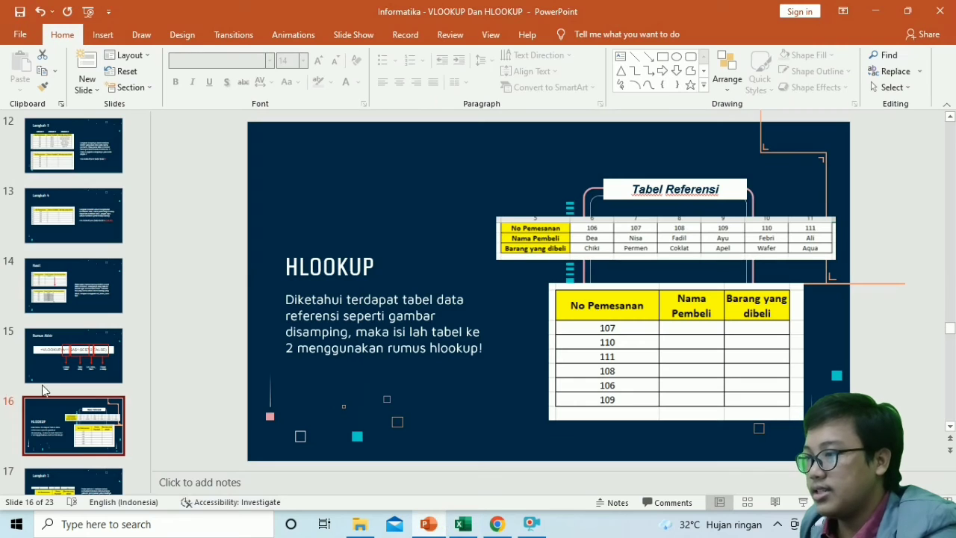
{"action": "scroll", "coordinate": [75, 426], "scroll_direction": "down", "scroll_amount": 6}
{"action": "left_click", "coordinate": [75, 422]}
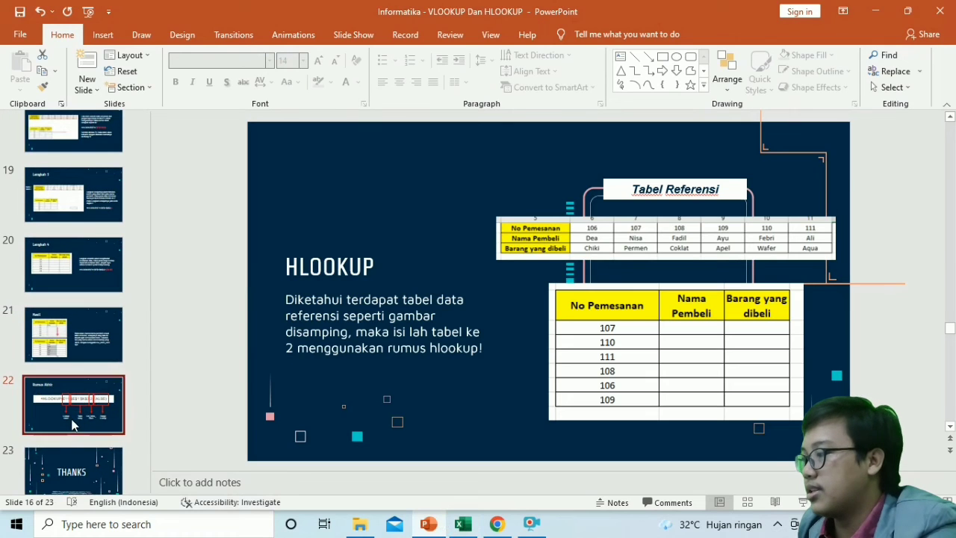
{"action": "left_click", "coordinate": [804, 502]}
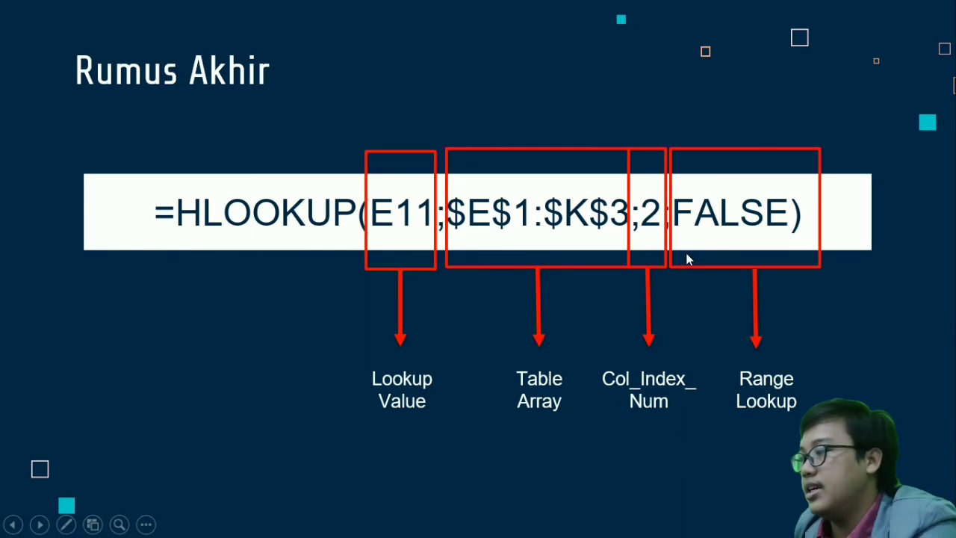
{"action": "left_click", "coordinate": [700, 407]}
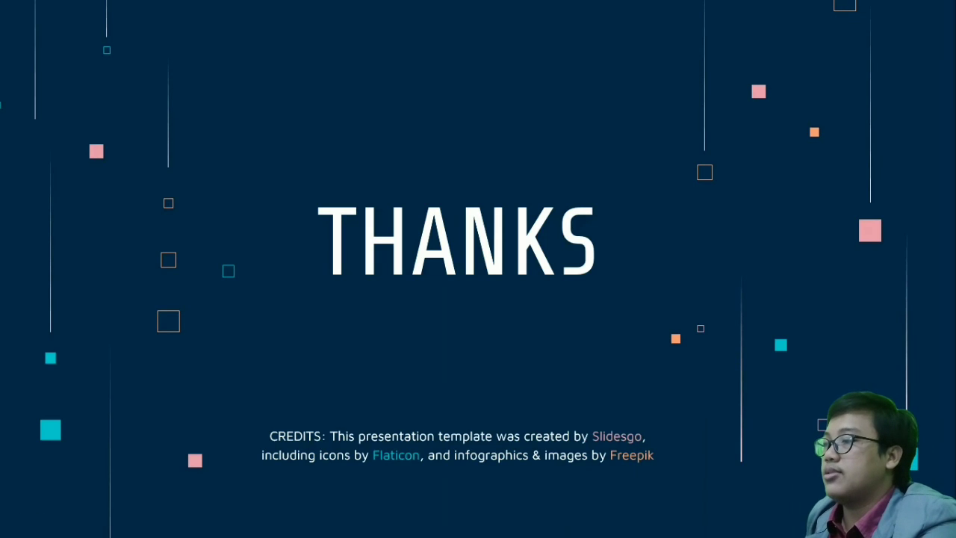
{"action": "key", "text": "Escape"}
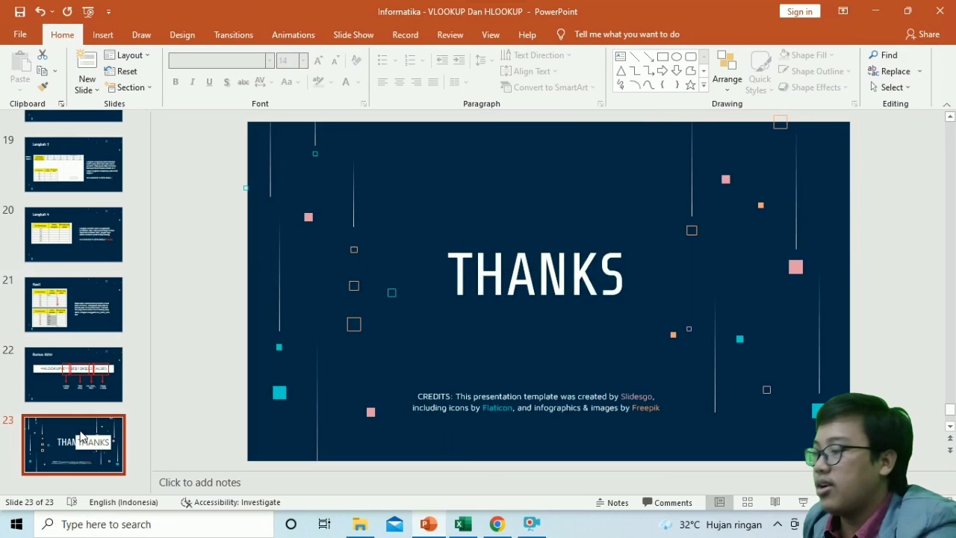
Step: Switch back to Excel and review the completed lower tables A10:C16 and E10:G16 alongside their source tables
{"action": "left_click", "coordinate": [463, 524]}
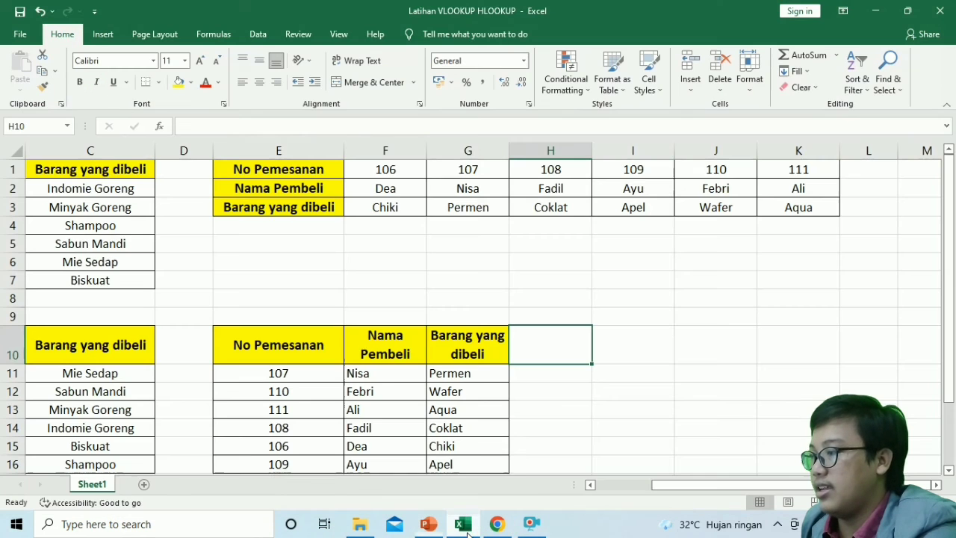
{"action": "key", "text": "Down"}
{"action": "key", "text": "Down"}
{"action": "key", "text": "Down"}
{"action": "key", "text": "Down"}
{"action": "key", "text": "Right"}
{"action": "left_click", "coordinate": [348, 274]}
{"action": "left_click_drag", "start_coordinate": [746, 485], "coordinate": [687, 484]}
{"action": "left_click", "coordinate": [467, 284]}
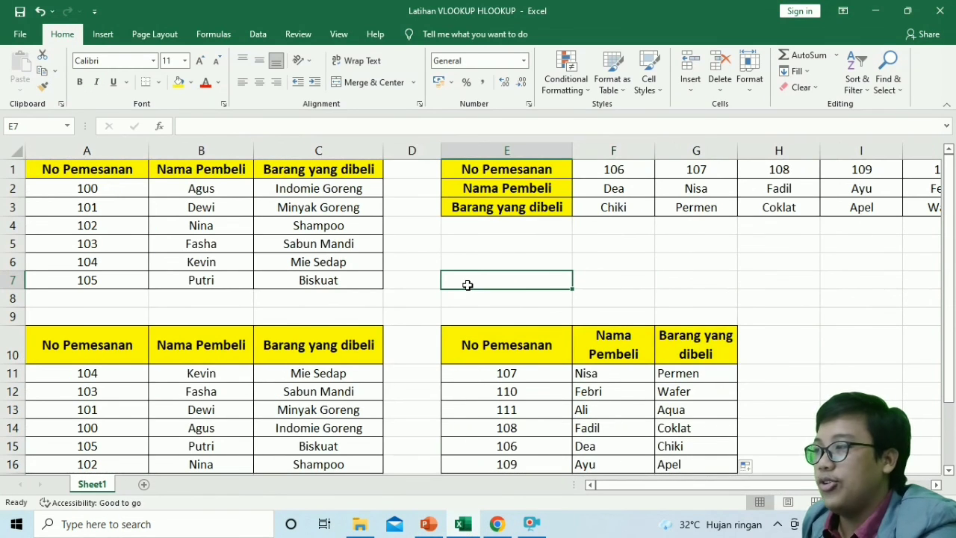
{"action": "left_click", "coordinate": [419, 345]}
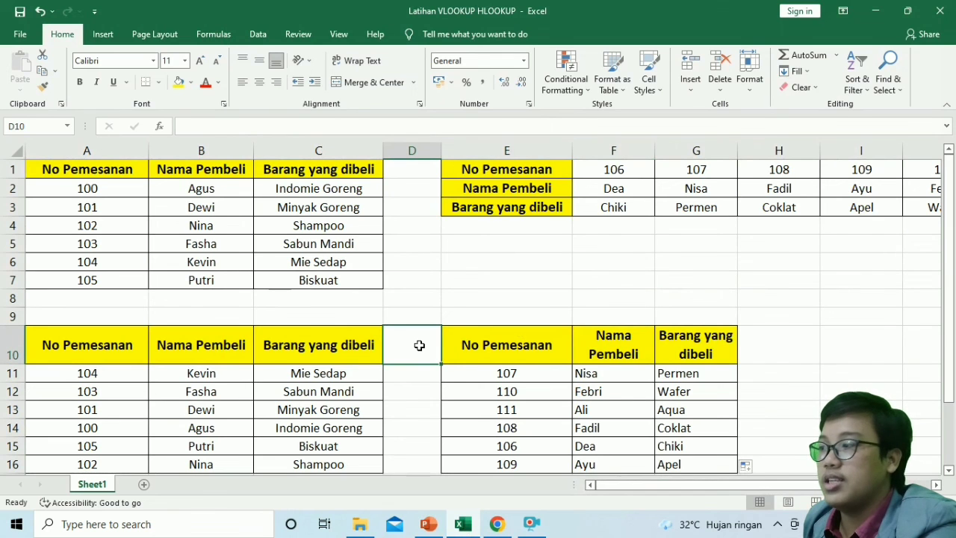
{"action": "left_click", "coordinate": [408, 416]}
{"action": "left_click", "coordinate": [418, 440]}
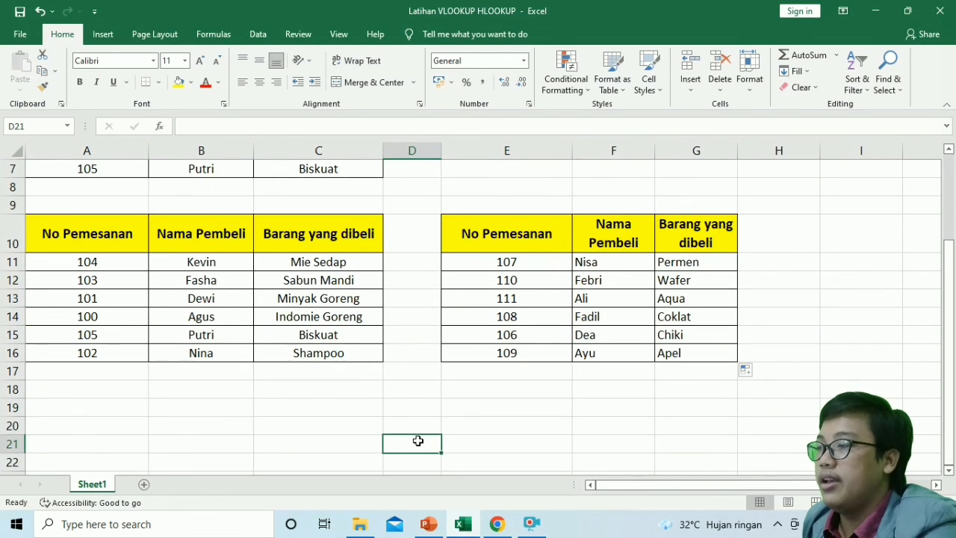
{"action": "left_click", "coordinate": [326, 388]}
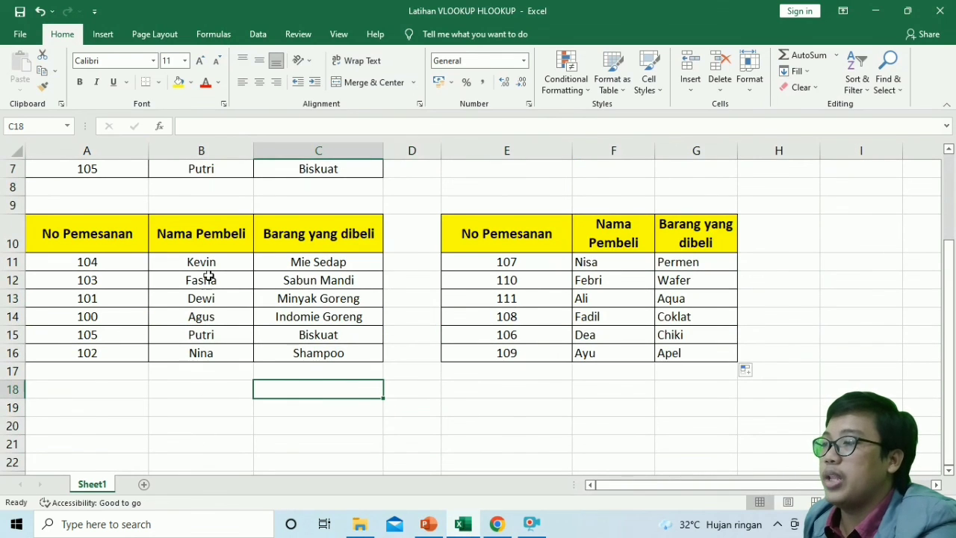
{"action": "scroll", "coordinate": [208, 275], "scroll_direction": "up", "scroll_amount": 2}
{"action": "left_click", "coordinate": [317, 312]}
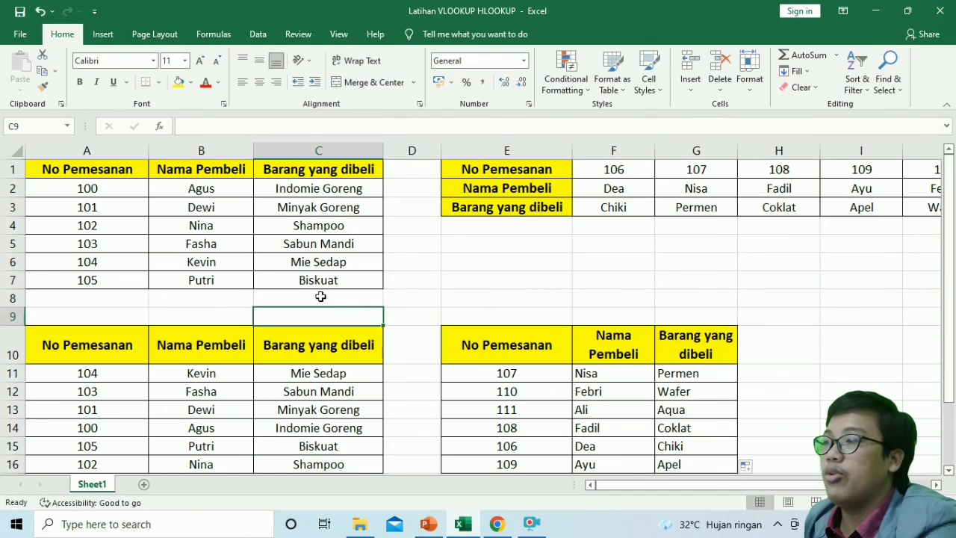
Step: Select the source tables A1:C7 and E1:K3 in turn to compare their vertical and horizontal layouts
{"action": "left_click", "coordinate": [80, 171]}
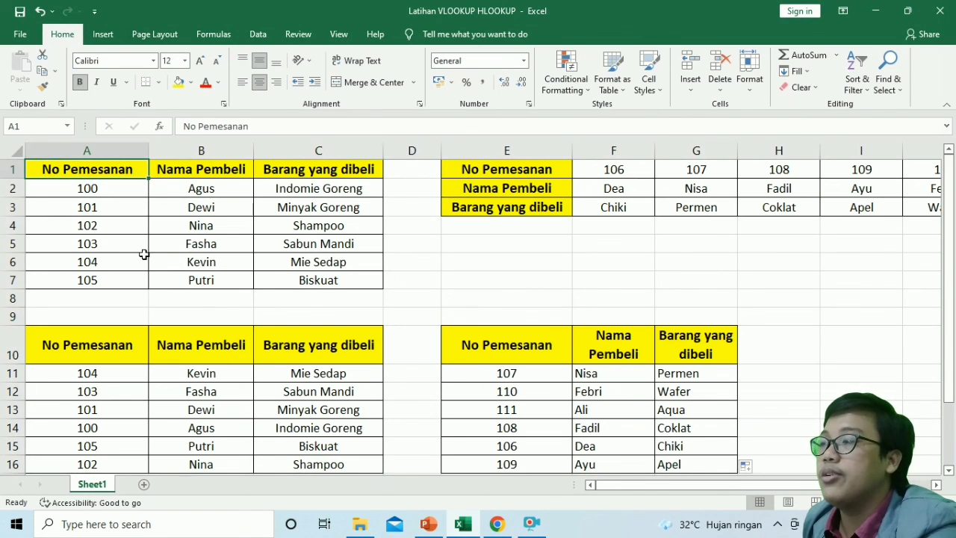
{"action": "left_click", "coordinate": [292, 274], "text": "shift"}
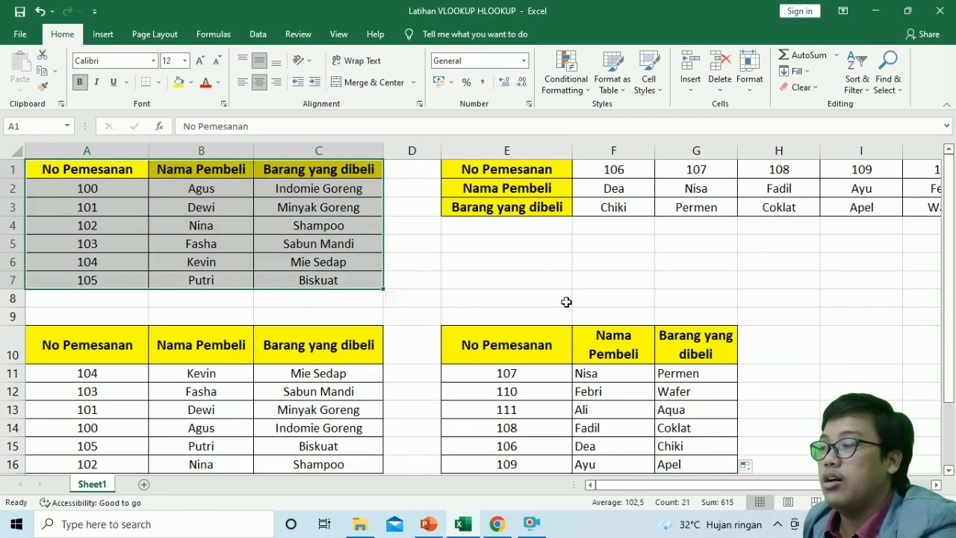
{"action": "left_click", "coordinate": [533, 302]}
{"action": "scroll", "coordinate": [650, 487], "scroll_direction": "right", "scroll_amount": 2}
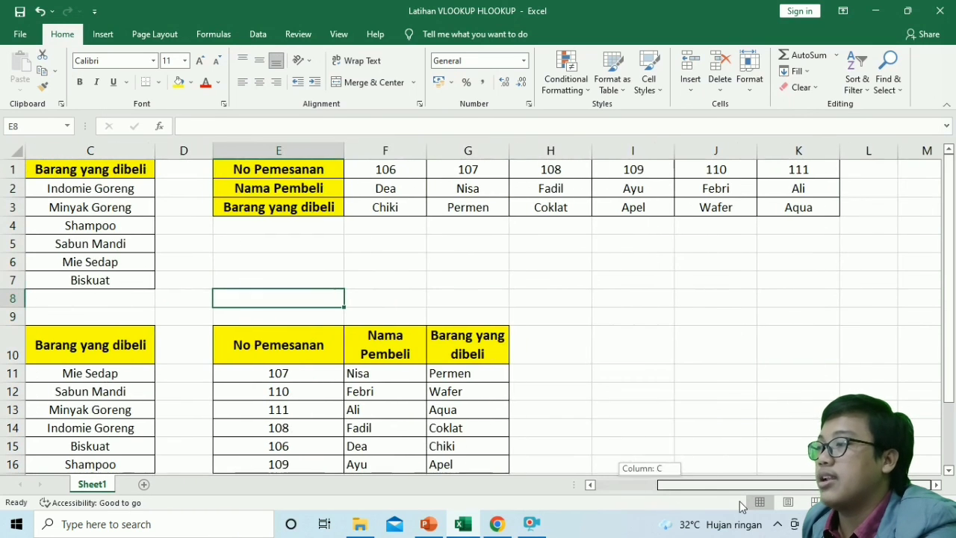
{"action": "left_click", "coordinate": [572, 316]}
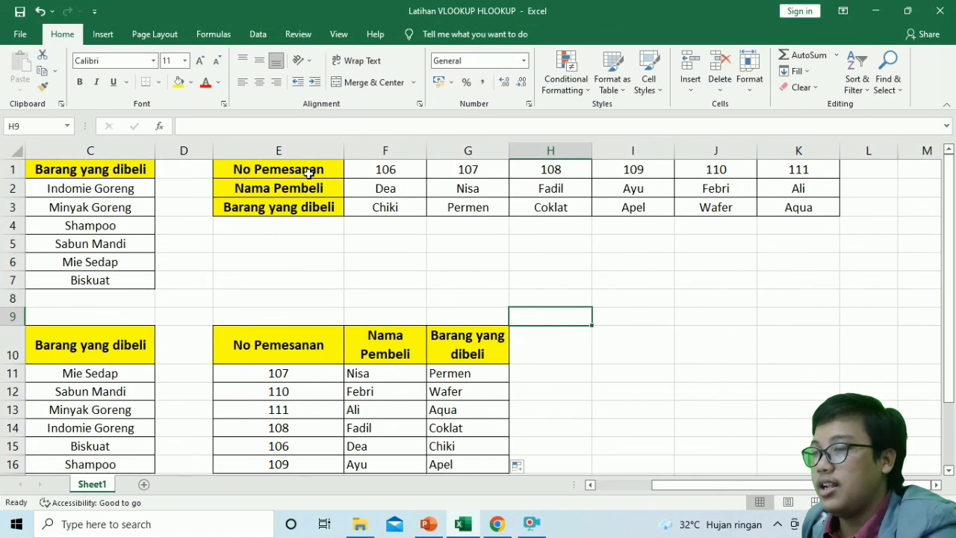
{"action": "left_click_drag", "start_coordinate": [307, 171], "coordinate": [772, 204]}
{"action": "left_click", "coordinate": [659, 297]}
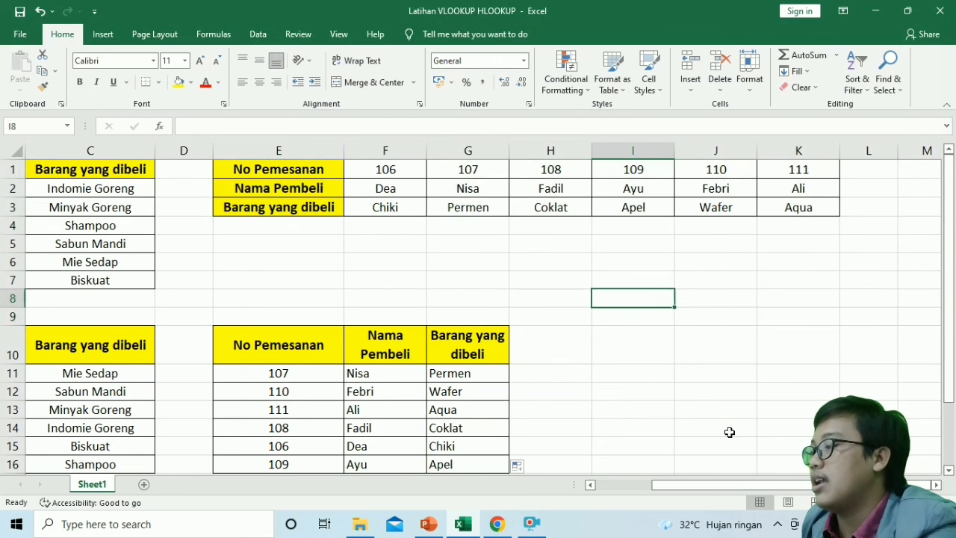
{"action": "left_click_drag", "start_coordinate": [765, 490], "coordinate": [728, 489]}
{"action": "scroll", "coordinate": [394, 341], "scroll_direction": "down", "scroll_amount": 2}
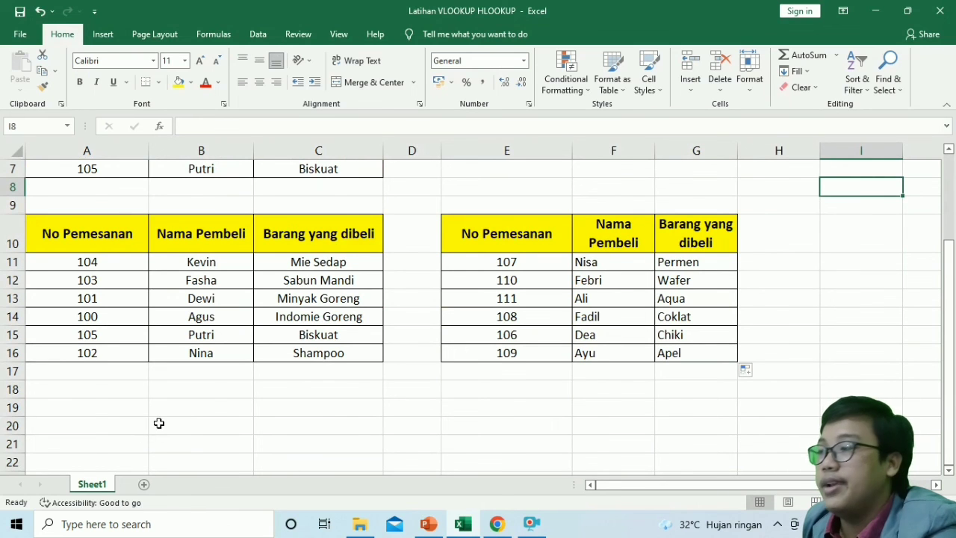
{"action": "scroll", "coordinate": [192, 423], "scroll_direction": "up", "scroll_amount": 2}
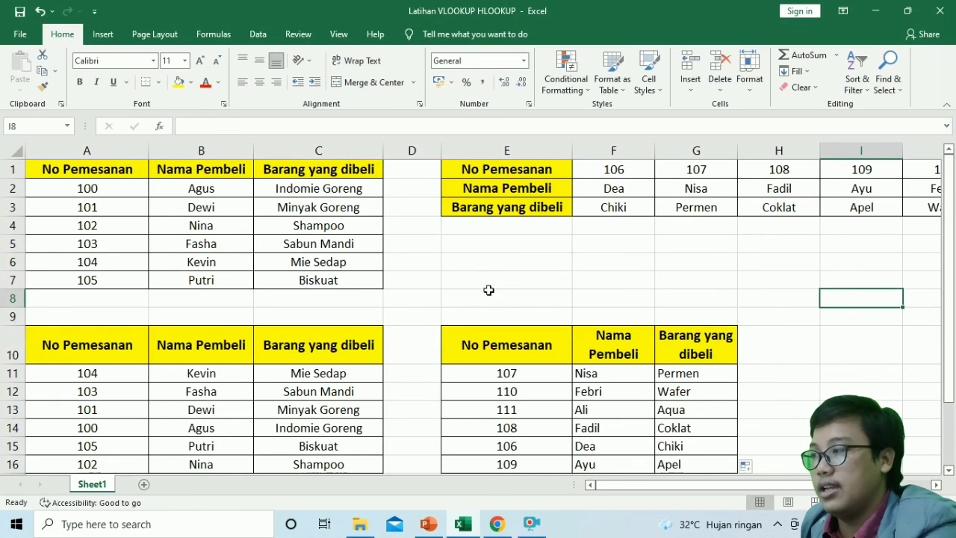
{"action": "left_click", "coordinate": [403, 277]}
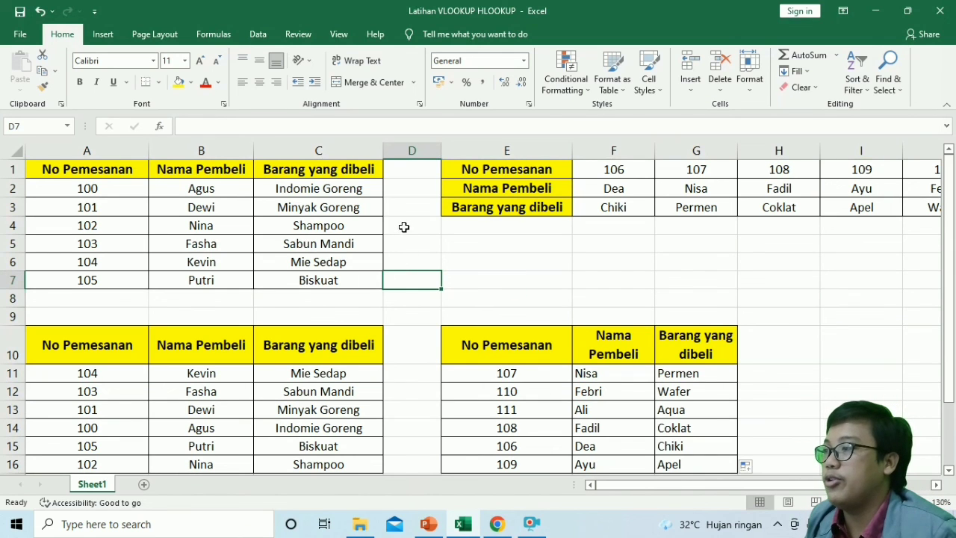
{"action": "left_click", "coordinate": [493, 277]}
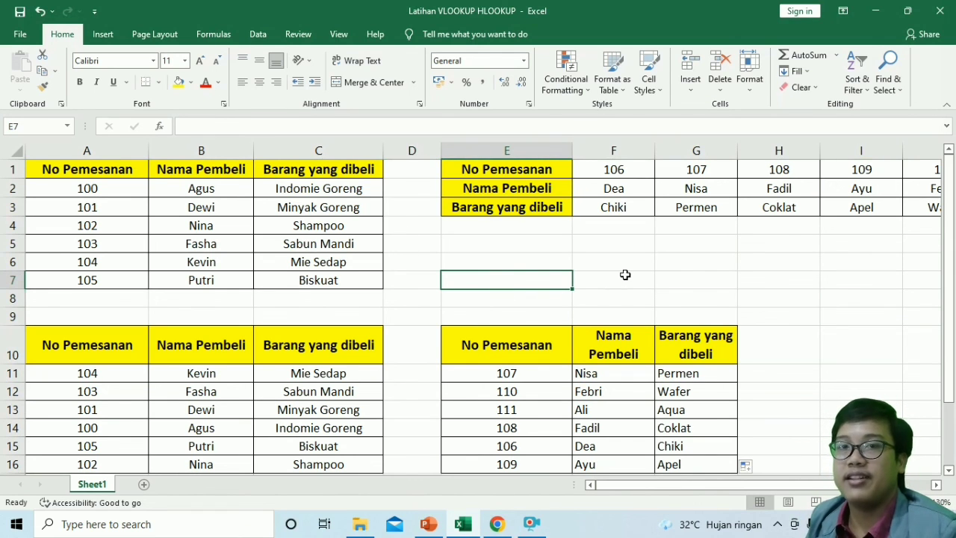